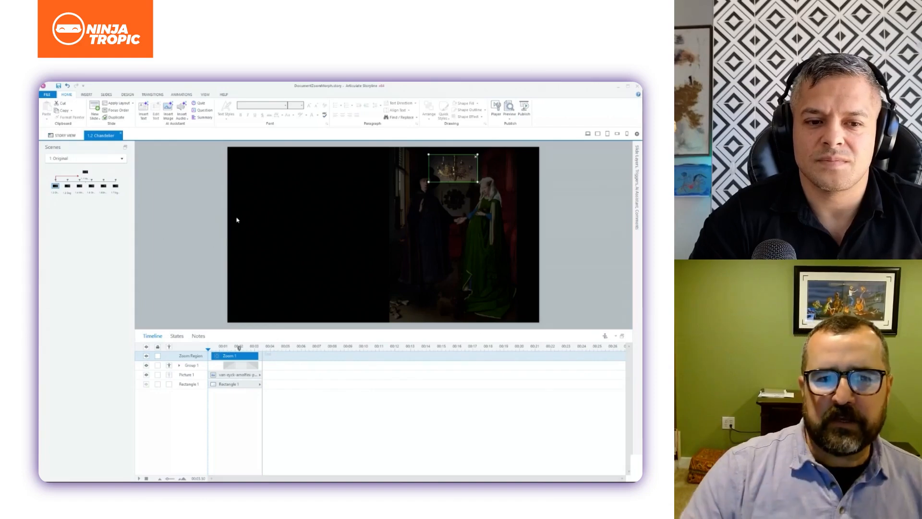
# Open slide 1.1 Main Slide and select its Dog and Chandelier hotspot rectangles.
pyautogui.click(86, 172)
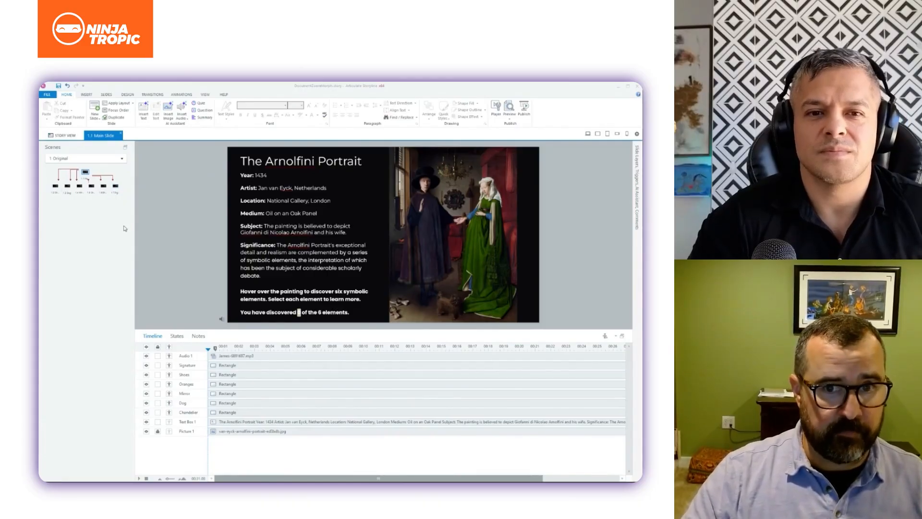
pyautogui.click(318, 384)
pyautogui.click(318, 401)
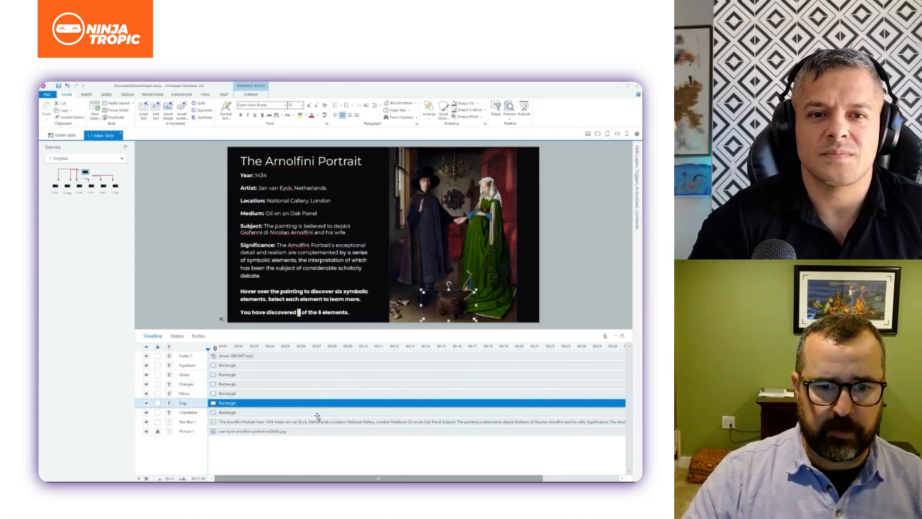
pyautogui.click(317, 412)
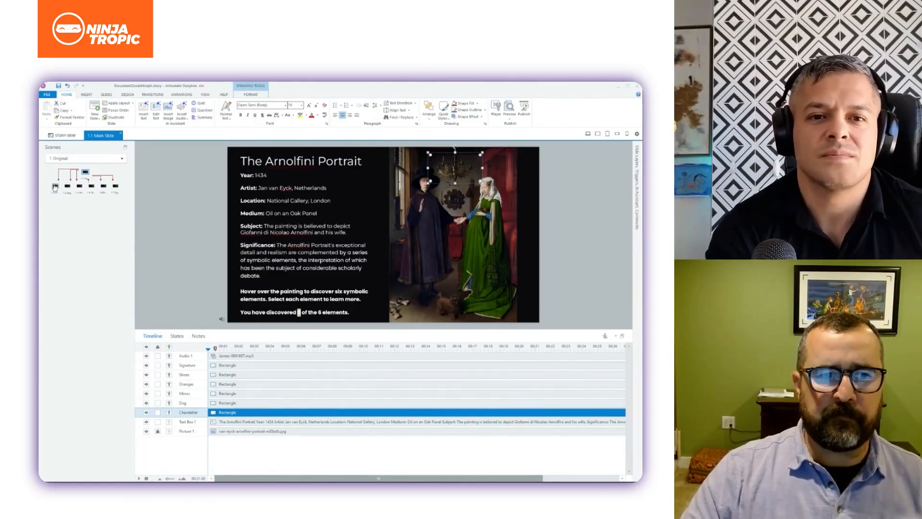
# Open slide 1.2 Chandelier and examine Rectangle 1, Picture 1, Group 1 and the Zoom 1 region.
pyautogui.click(55, 187)
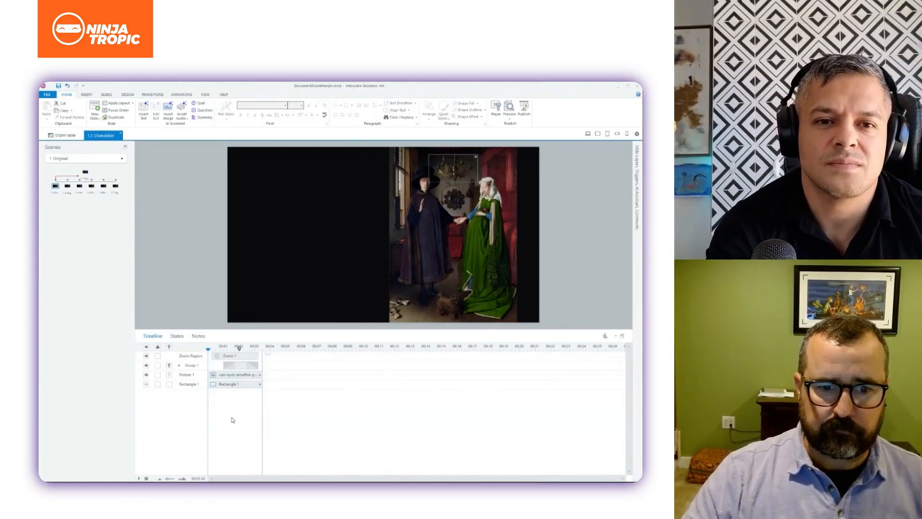
pyautogui.click(234, 385)
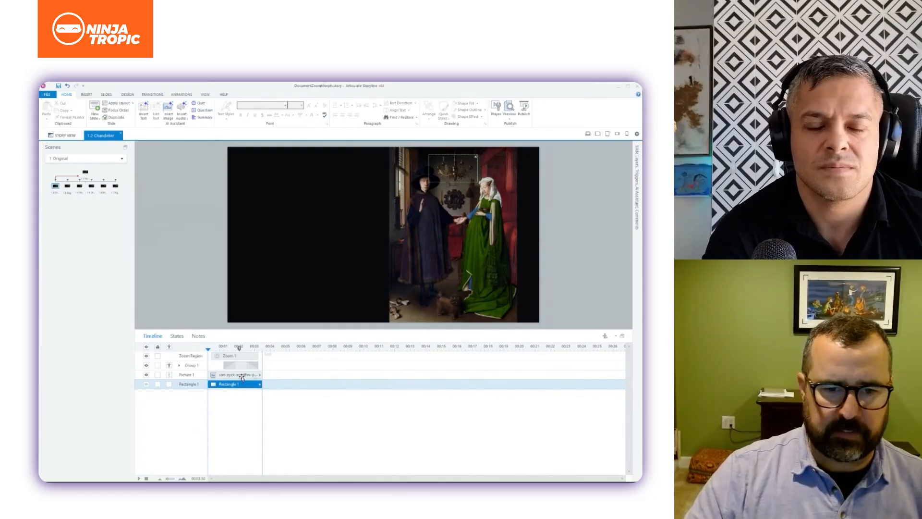
pyautogui.click(147, 384)
pyautogui.click(244, 374)
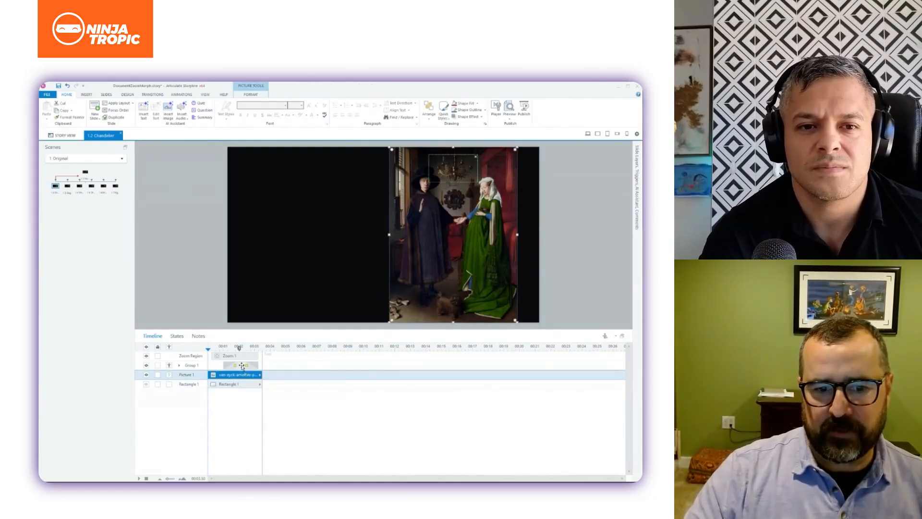
pyautogui.click(242, 366)
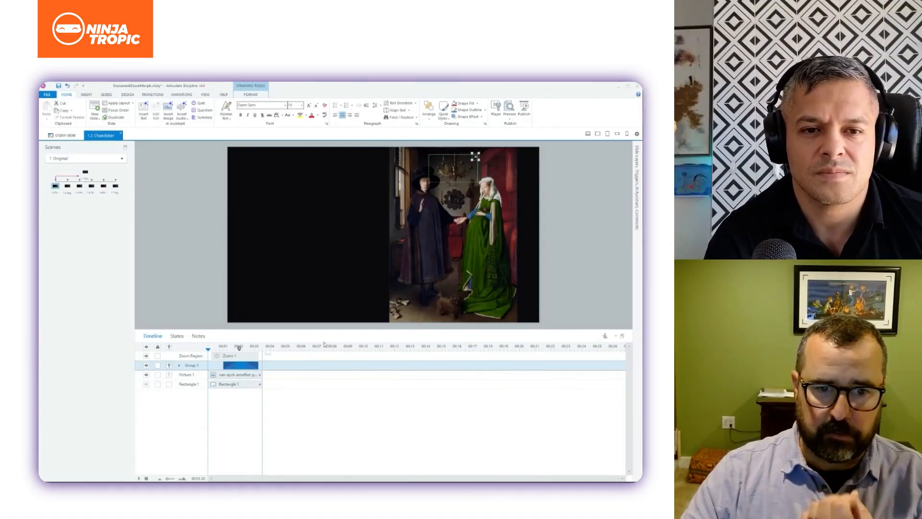
pyautogui.click(241, 356)
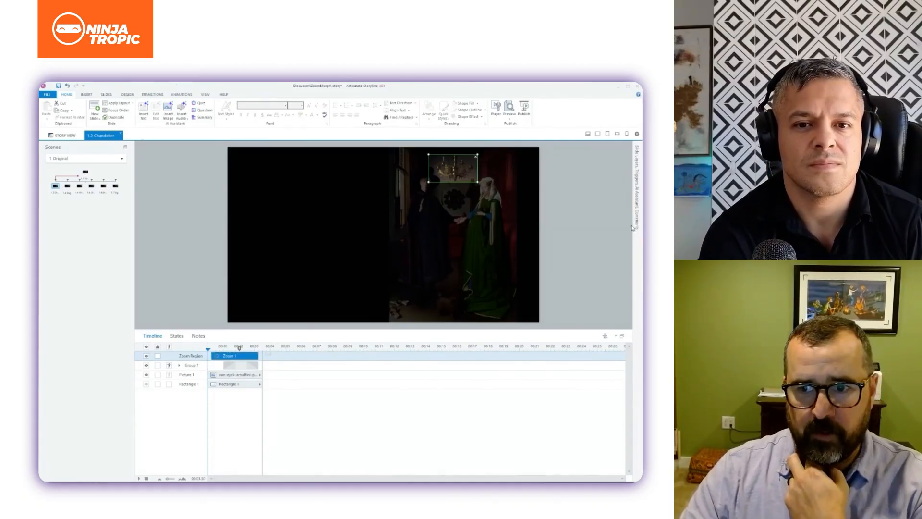
# Bring up the Chandelier slide's triggers and layers, and compare its Audio layer with the base layer.
pyautogui.moveTo(565, 234); pyautogui.dragTo(566, 235)
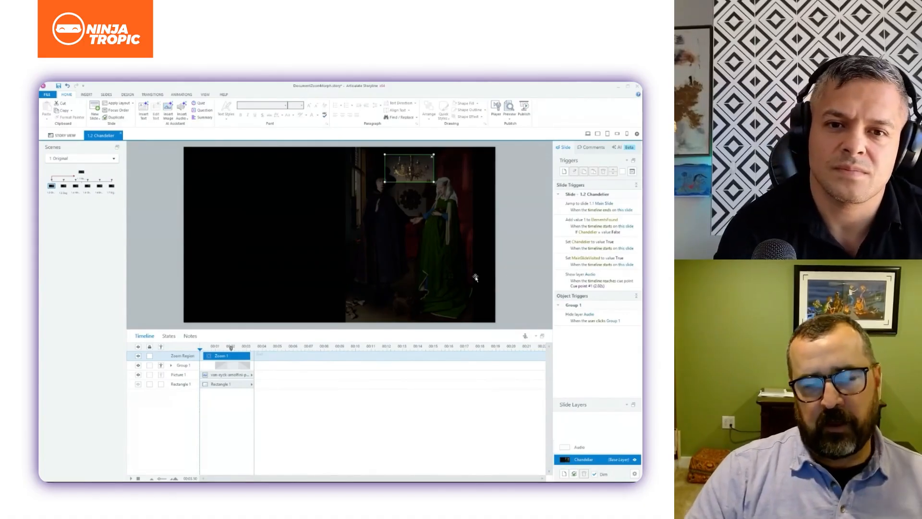
pyautogui.click(589, 450)
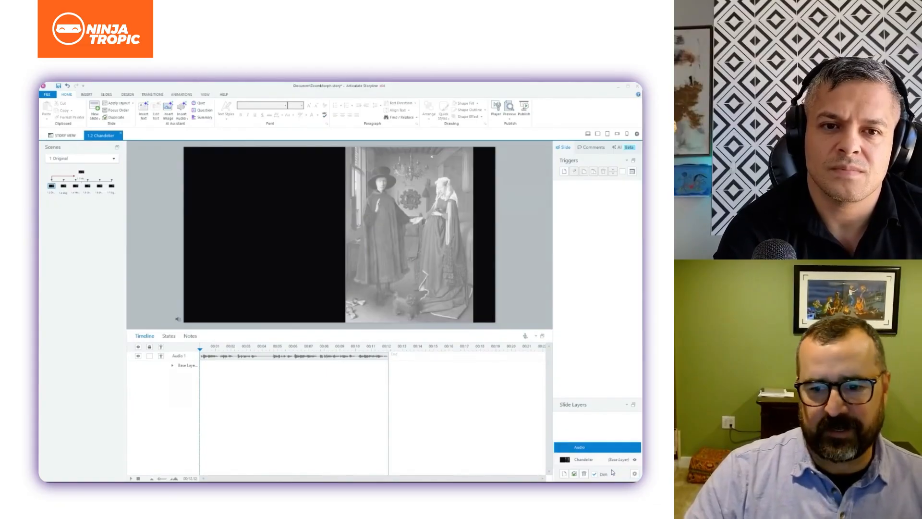
pyautogui.click(598, 462)
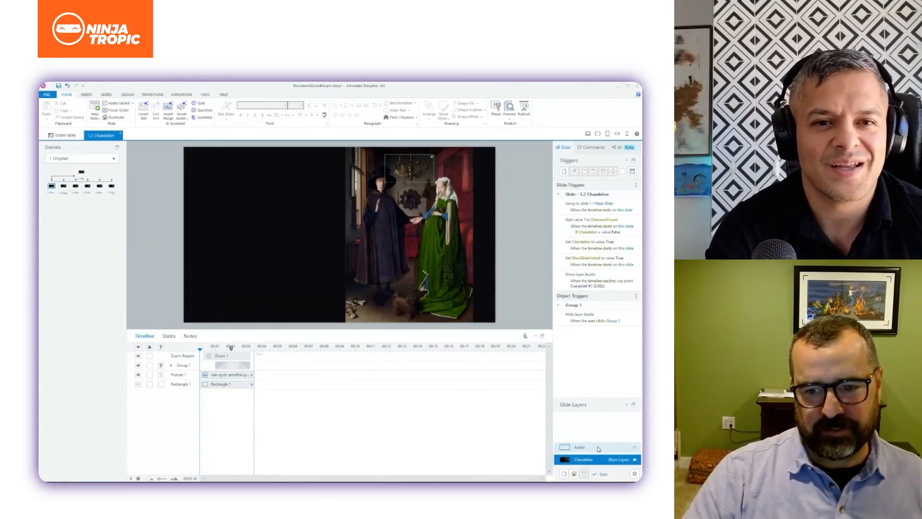
pyautogui.click(598, 449)
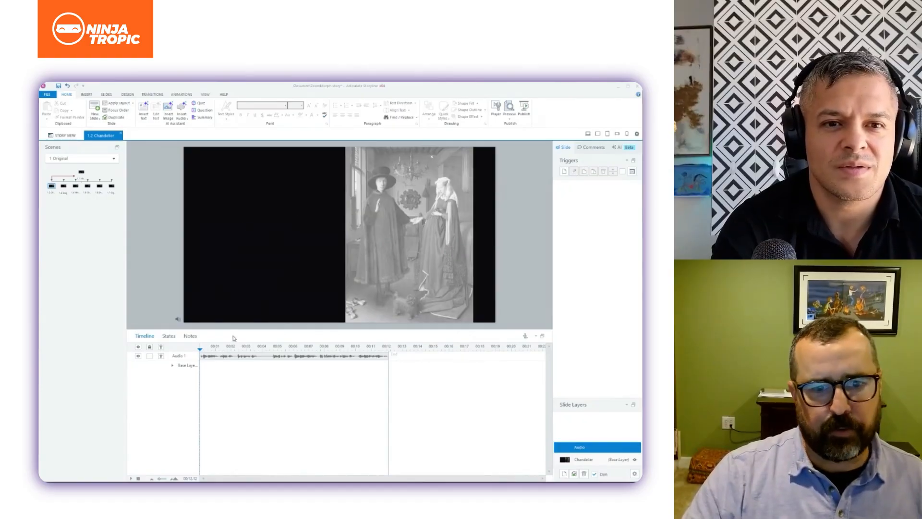
pyautogui.click(599, 460)
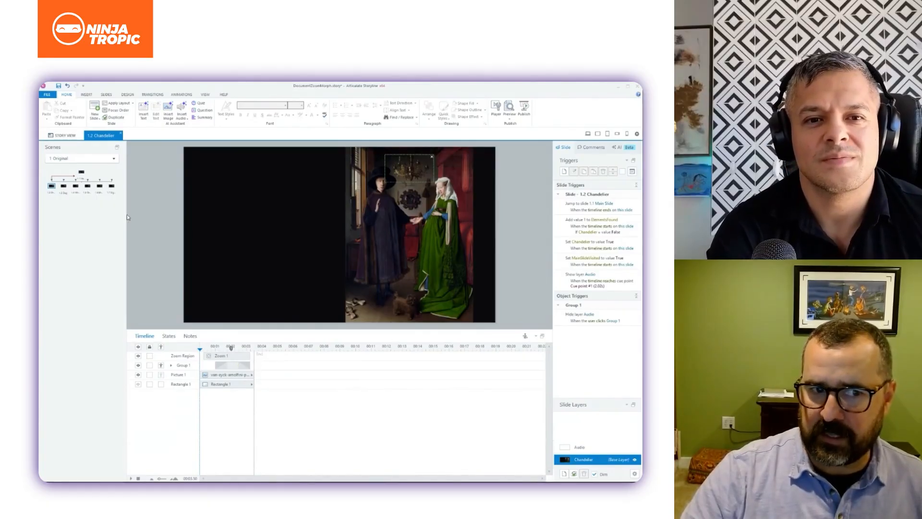
# Review the Original scene's Main Slide and its element slides, including Chandelier and Dog, ending on Chandelier.
pyautogui.click(82, 171)
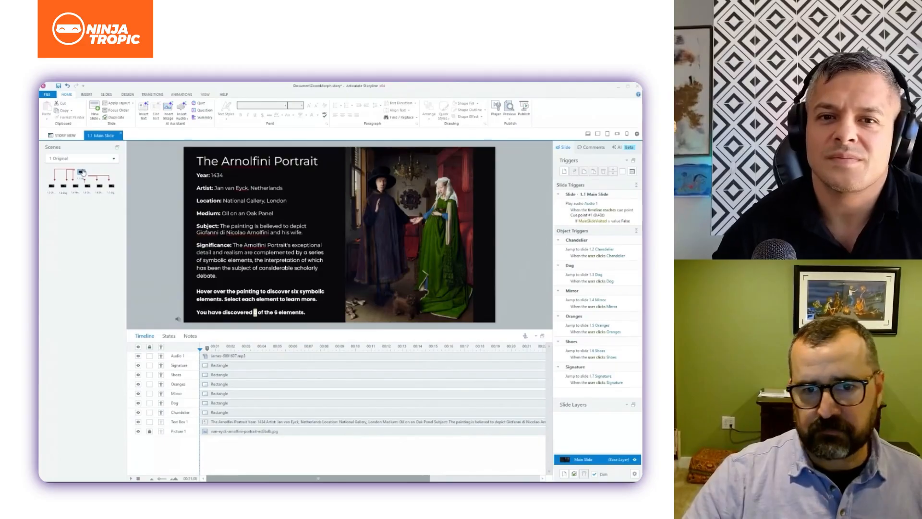
pyautogui.click(52, 186)
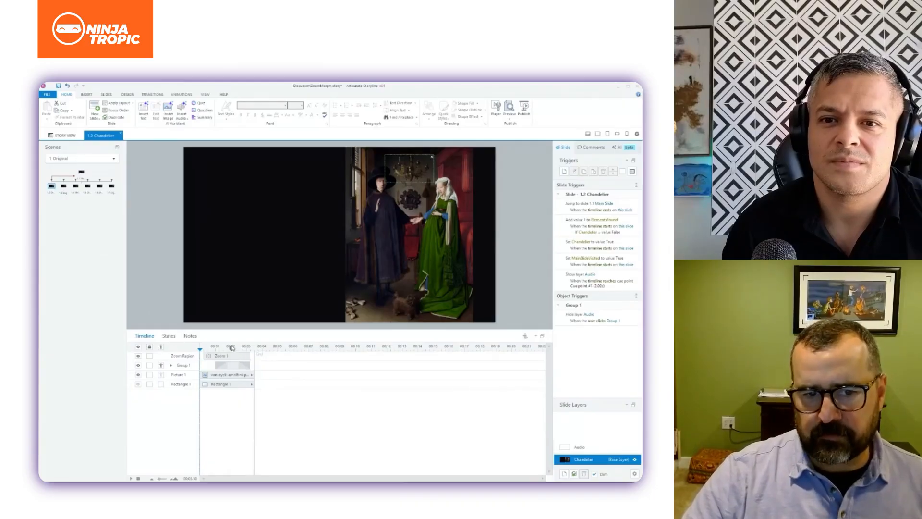
pyautogui.click(63, 187)
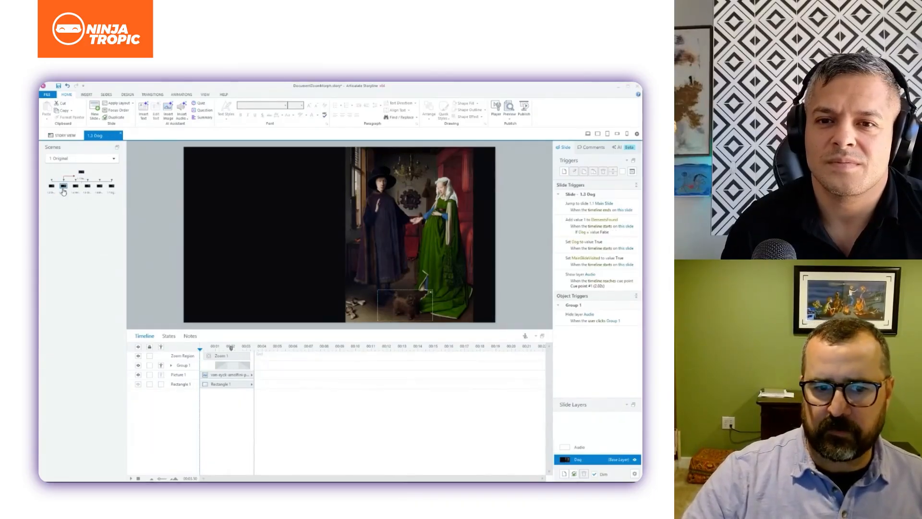
pyautogui.click(87, 187)
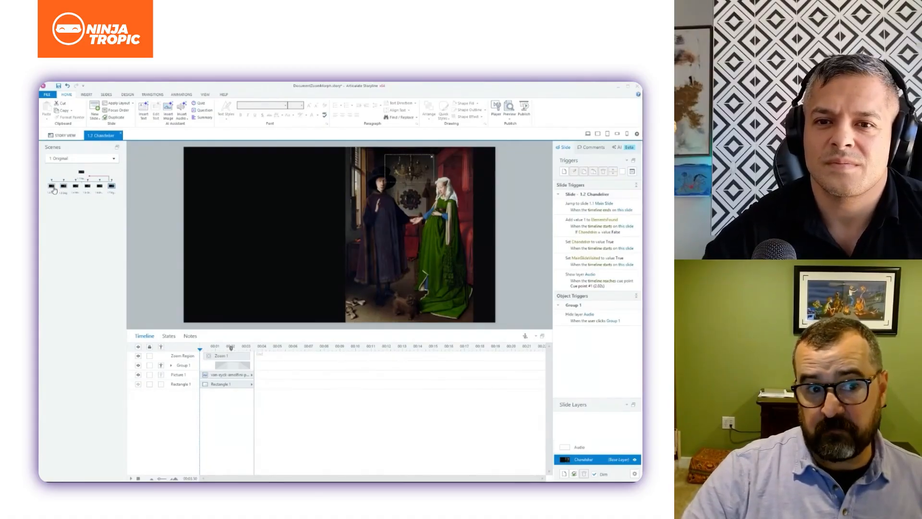
pyautogui.click(82, 170)
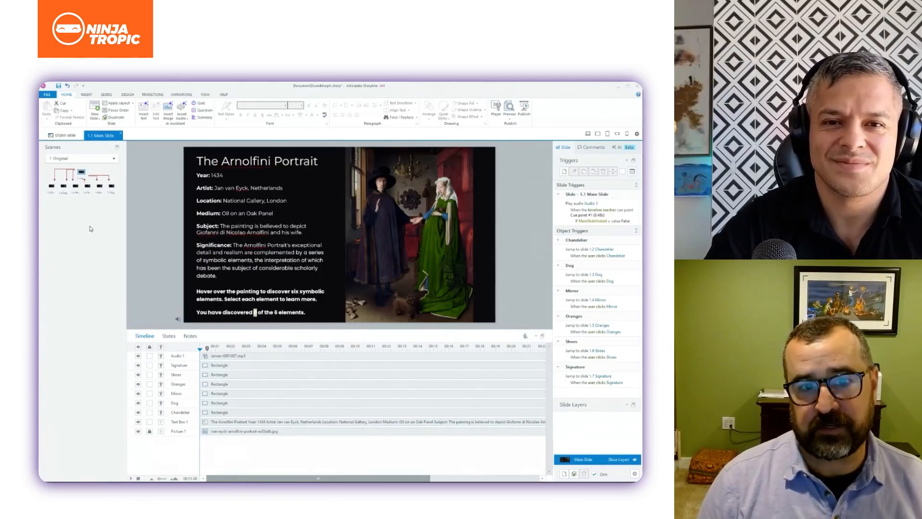
pyautogui.click(54, 189)
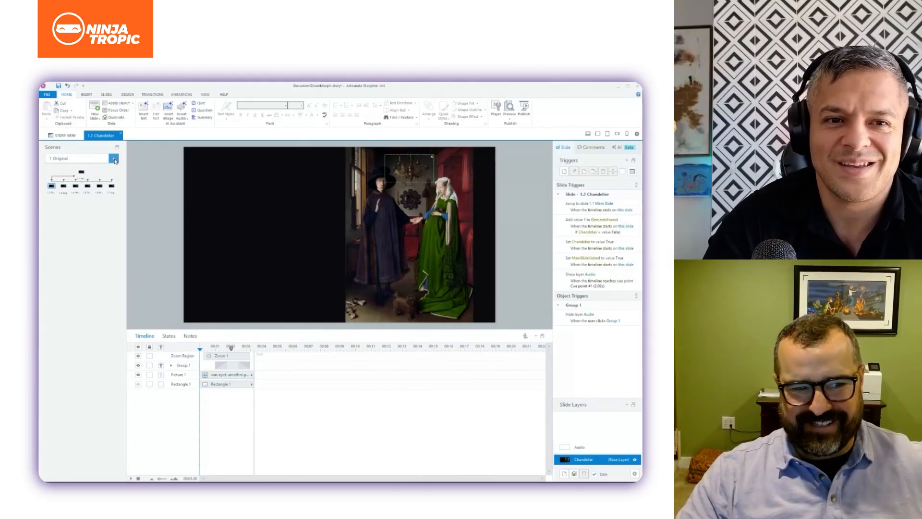
# Switch to the 2 Morph scene and view its Chandelier slide, ending on the Main Slide.
pyautogui.click(103, 186)
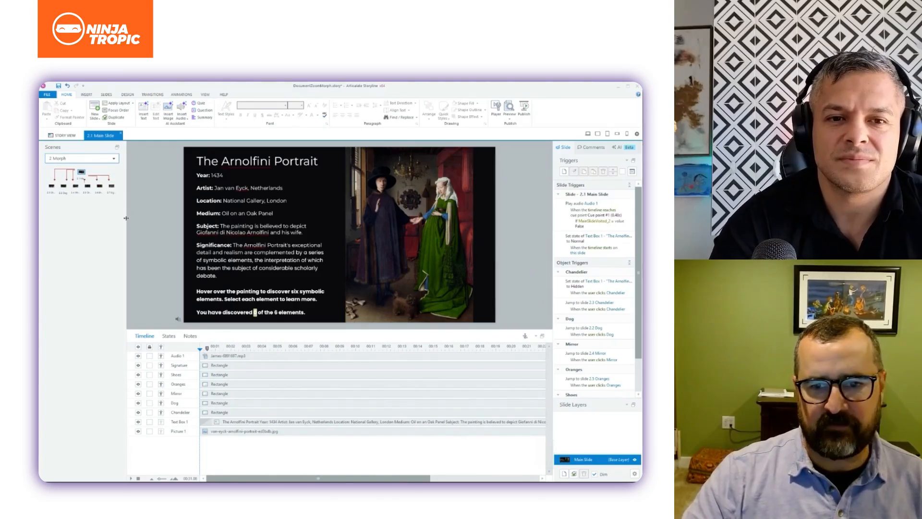
pyautogui.moveTo(126, 218); pyautogui.dragTo(135, 219)
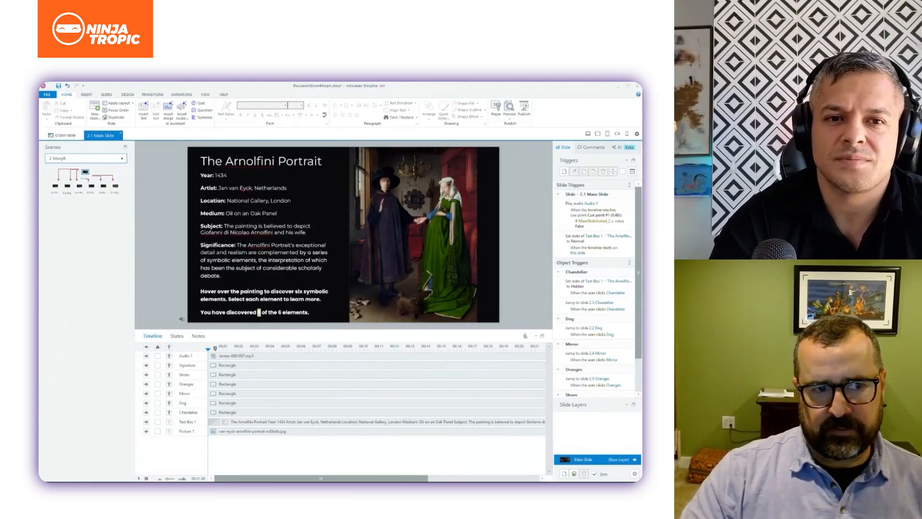
pyautogui.click(53, 191)
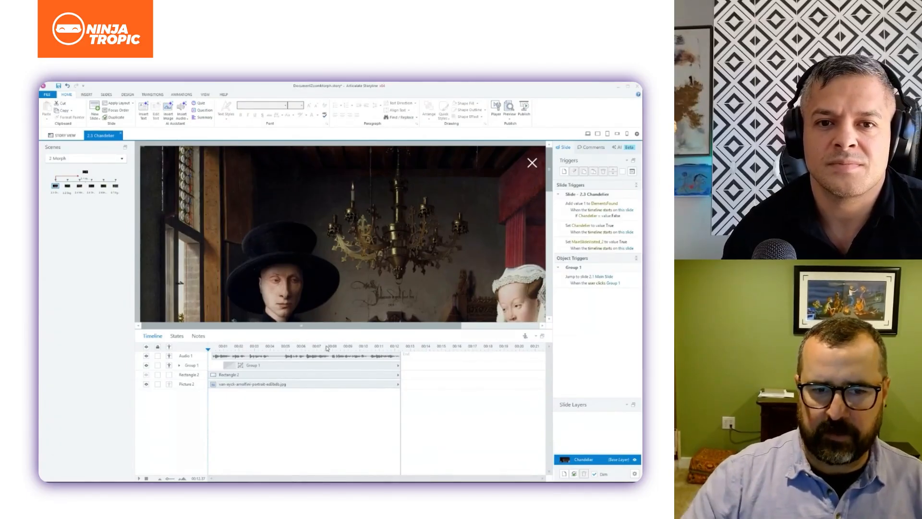
pyautogui.click(88, 173)
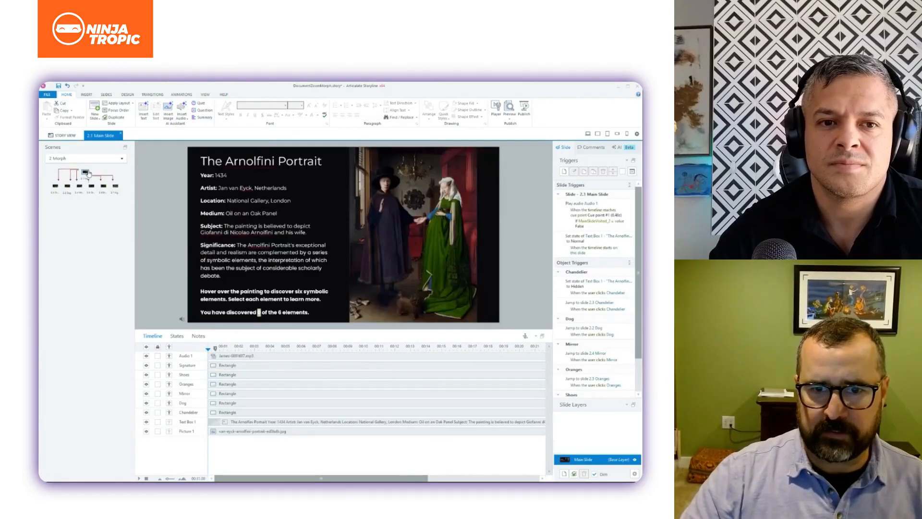
# Select the Shoes hotspot and the painting picture on slide 2.1 Main Slide.
pyautogui.click(419, 253)
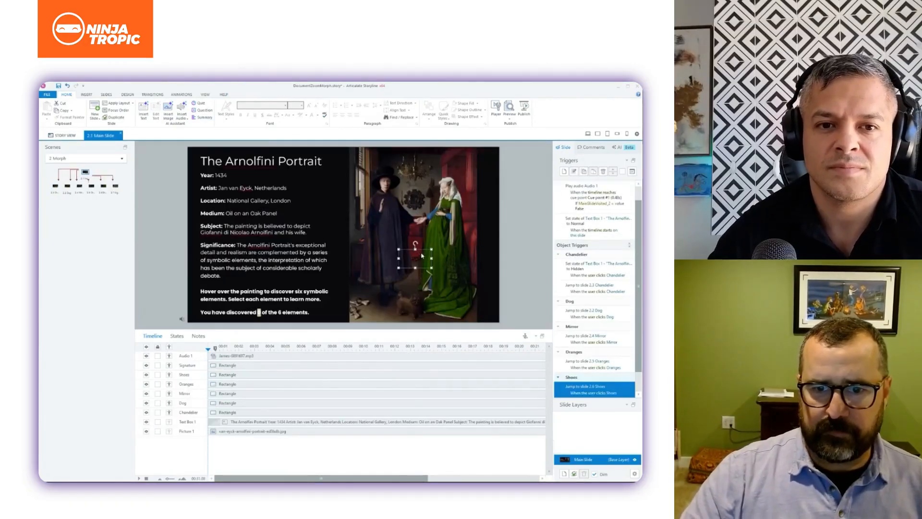
pyautogui.click(481, 216)
pyautogui.click(479, 213)
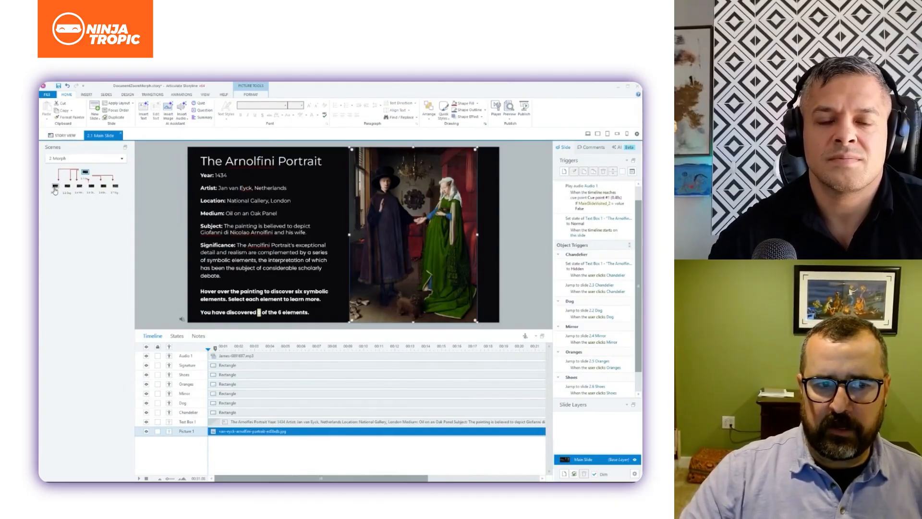
# Open slide 2.3 Chandelier, bring the enlarged painting into view and make Rectangle 2 visible.
pyautogui.doubleClick(55, 188)
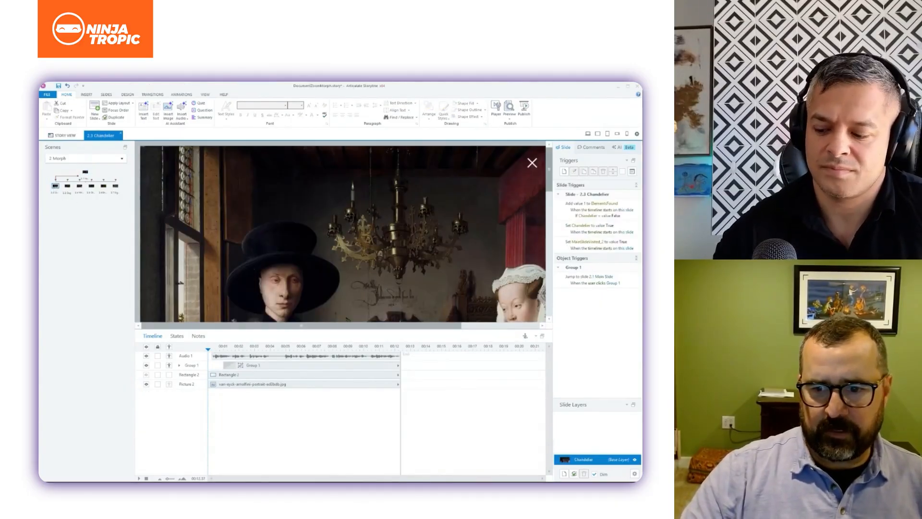
pyautogui.scroll(-10, 343, 234)
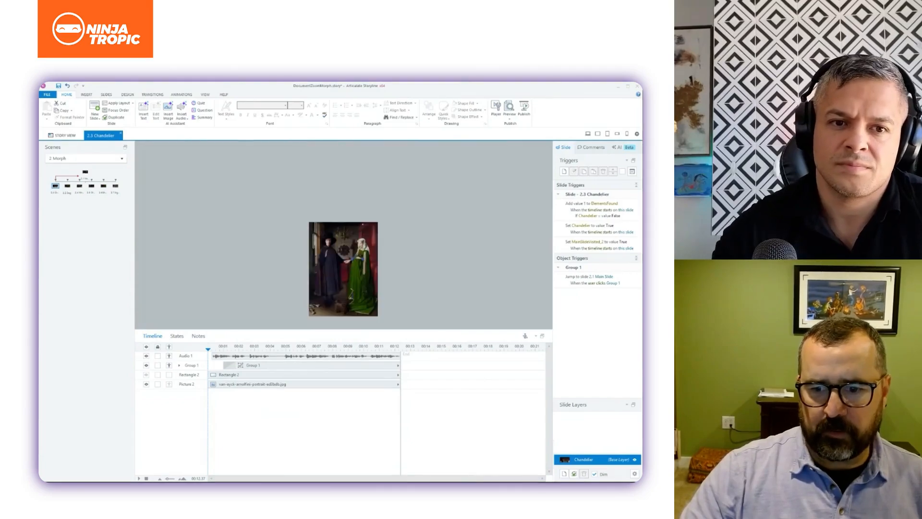
pyautogui.scroll(5, 343, 234)
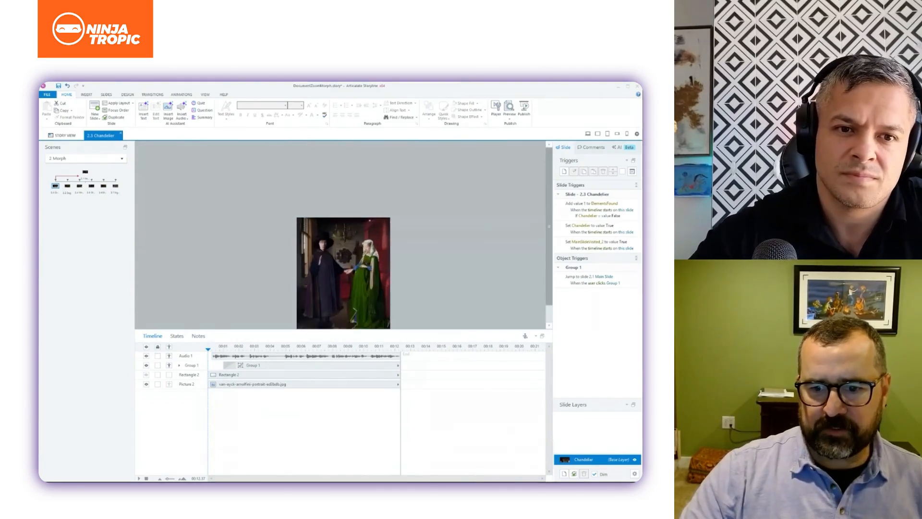
pyautogui.moveTo(549, 236)
pyautogui.mouseDown()
pyautogui.moveTo(549, 271)
pyautogui.moveTo(549, 263)
pyautogui.mouseUp()
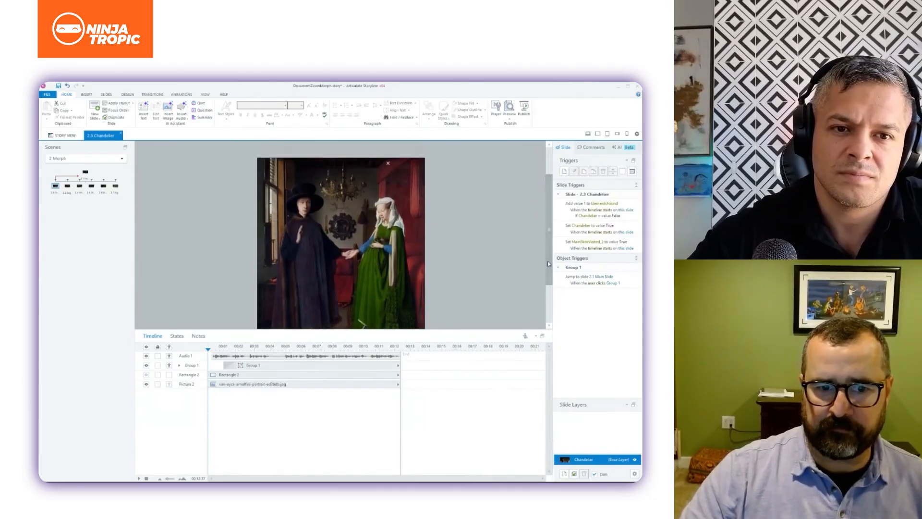
pyautogui.click(146, 377)
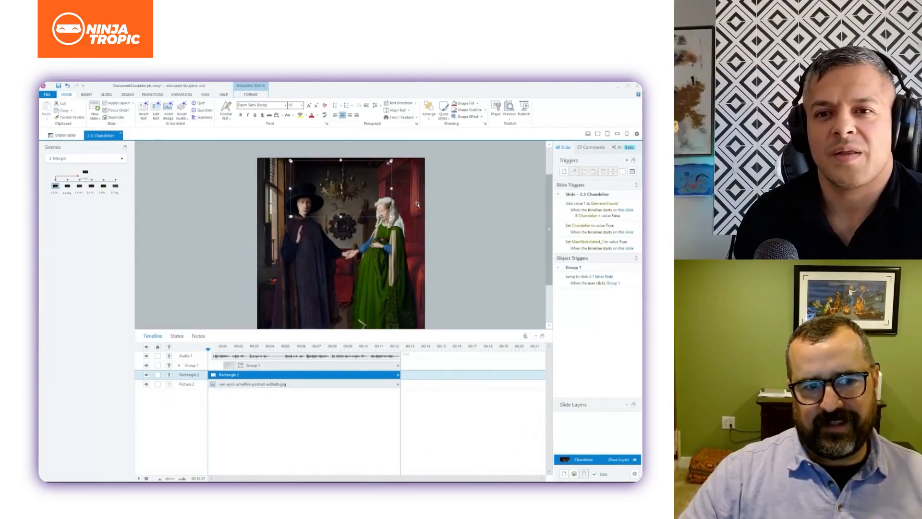
# Compare the painting picture on slide 2.1 Main Slide with the enlarged one on slide 2.3 Chandelier.
pyautogui.click(85, 170)
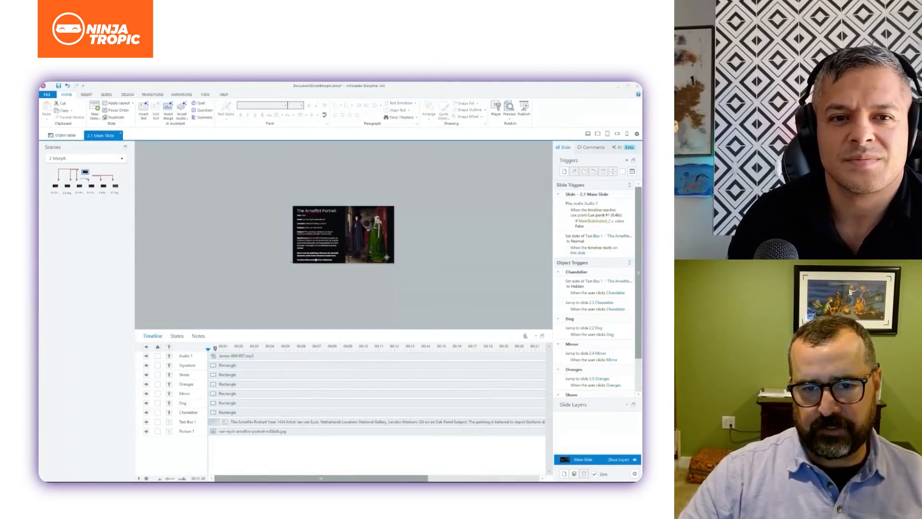
pyautogui.click(387, 257)
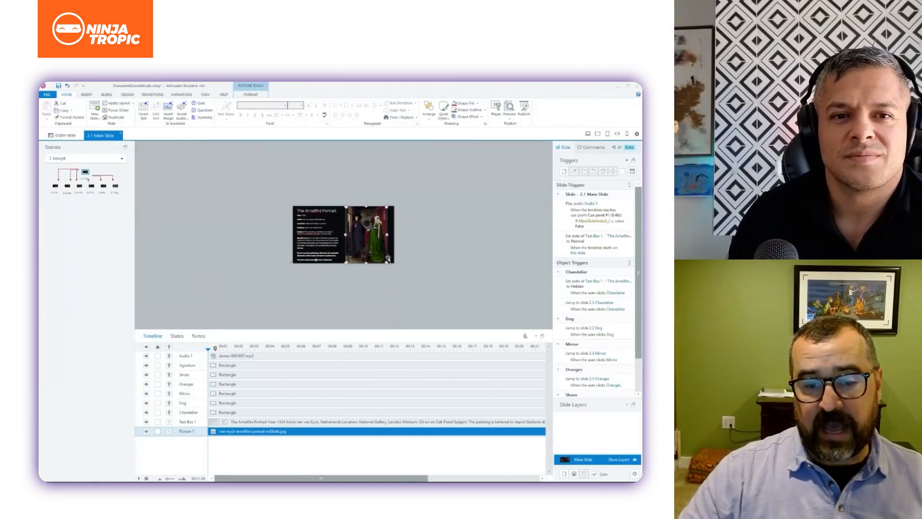
pyautogui.click(54, 186)
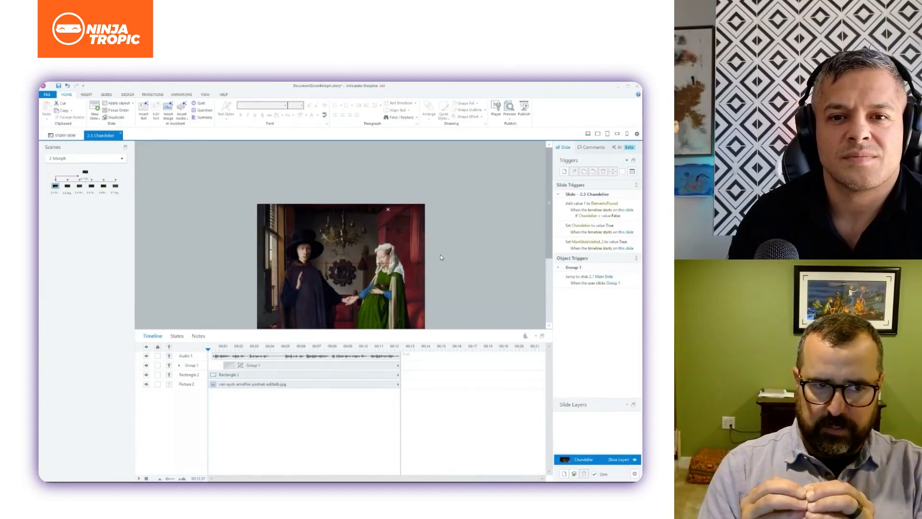
# Check the slide transition applied to slides 2.3 Chandelier and 2.2 Dog.
pyautogui.click(152, 95)
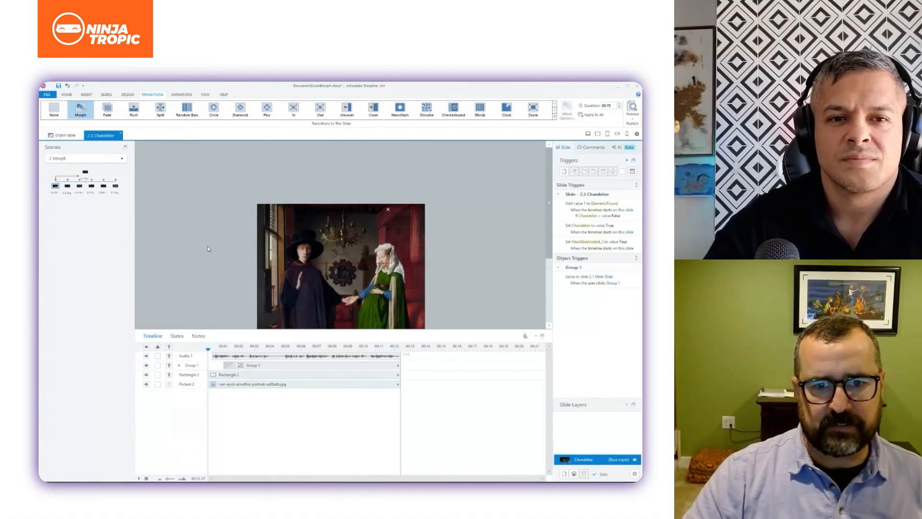
pyautogui.click(67, 186)
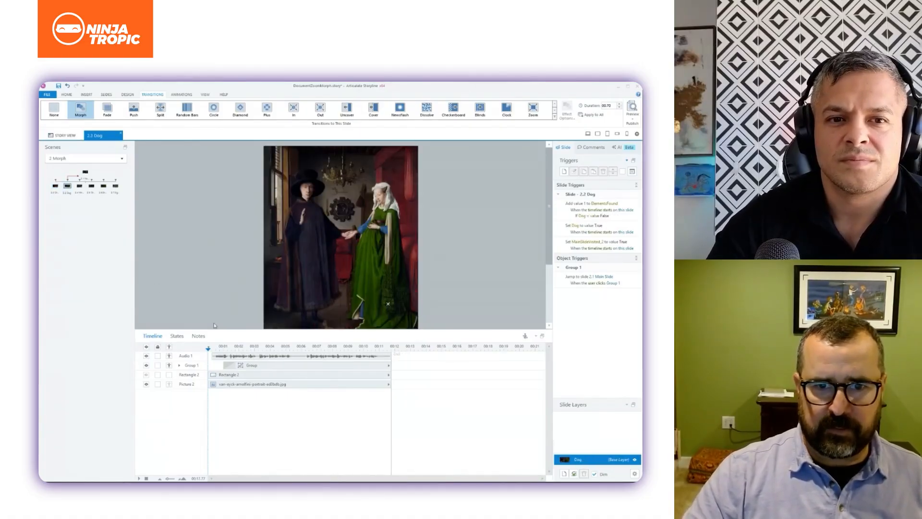
# Make Rectangle 2 visible on slide 2.2 Dog and examine the lower part of the enlarged painting.
pyautogui.click(147, 375)
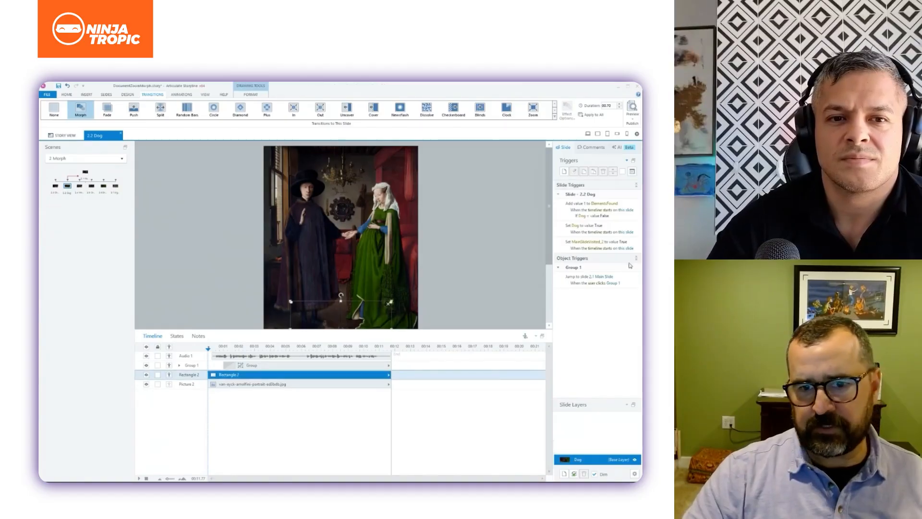
pyautogui.scroll(-2, 451, 299)
pyautogui.click(452, 299)
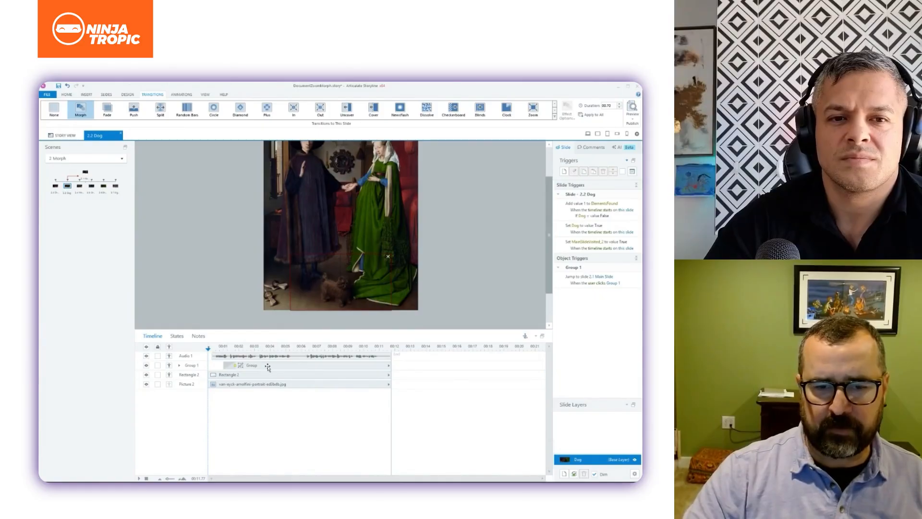
# Hide Rectangle 1 on slide 2.4 Mirror and Rectangle 2 on slide 2.2 Dog.
pyautogui.click(79, 186)
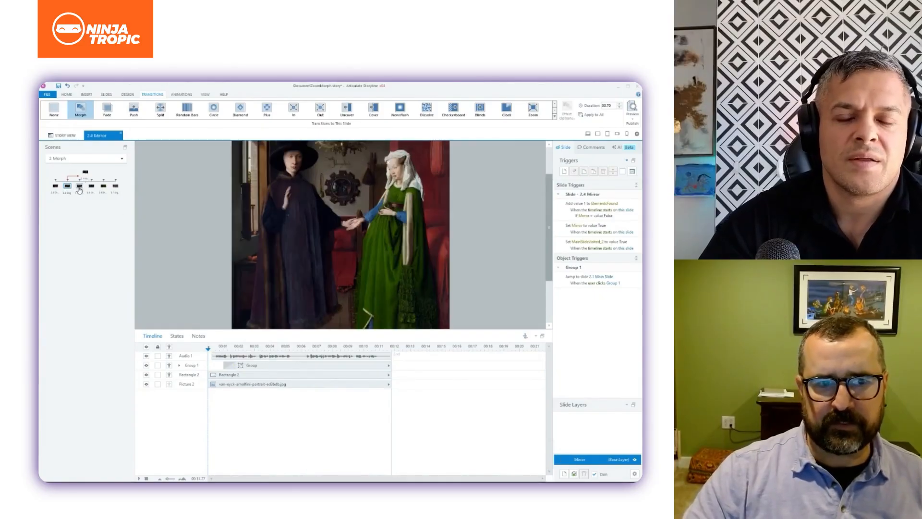
pyautogui.click(168, 378)
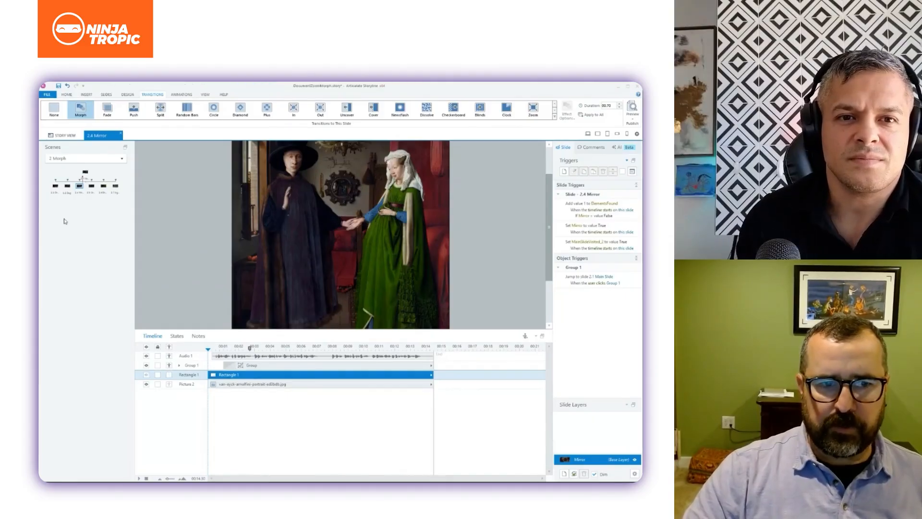
pyautogui.click(68, 186)
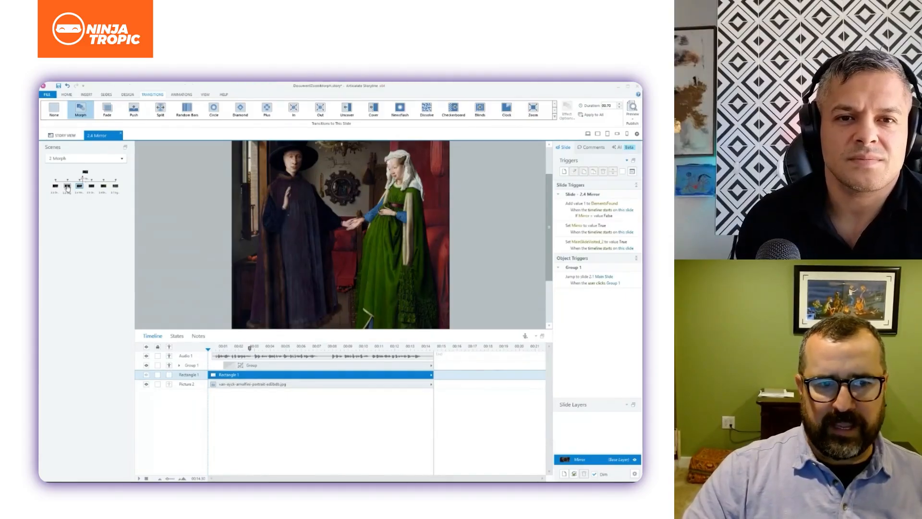
pyautogui.click(147, 376)
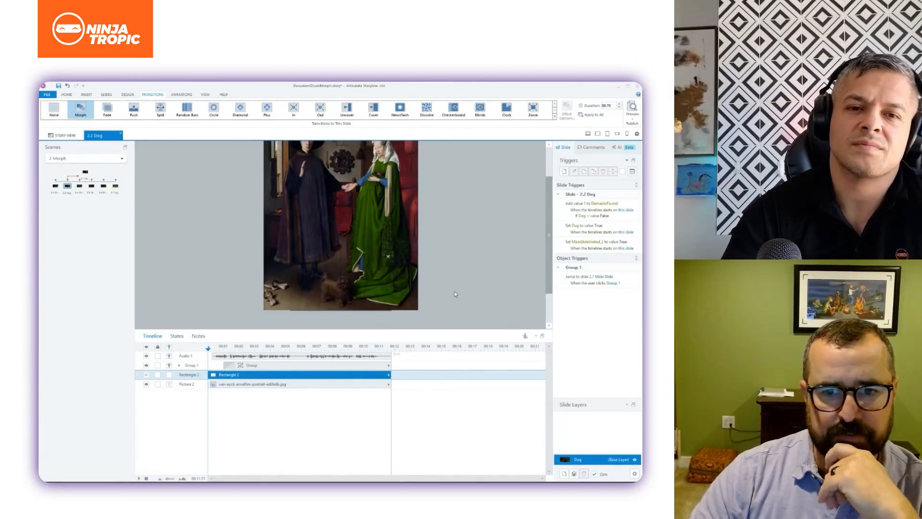
# Check the transition on slide 2.1 Main Slide and hide Rectangle 2 on slide 2.3 Chandelier.
pyautogui.click(85, 174)
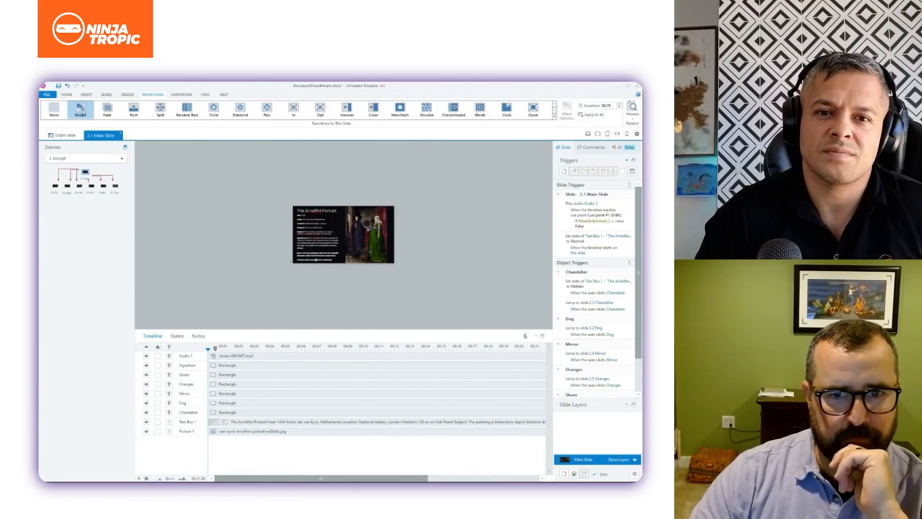
pyautogui.click(56, 186)
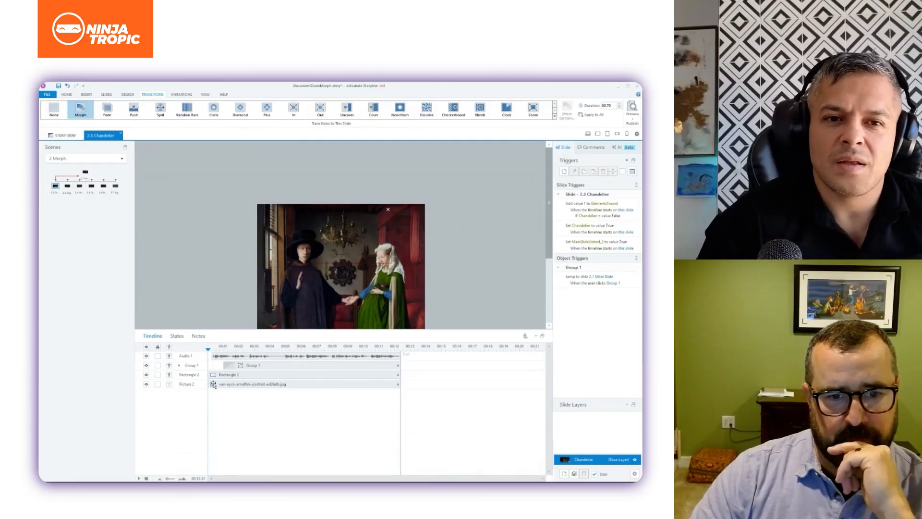
pyautogui.click(146, 375)
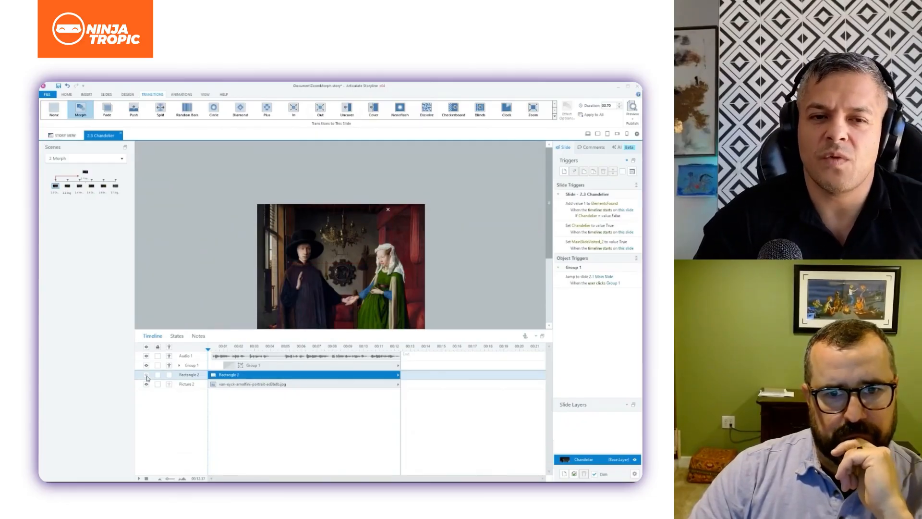
# On slide 2.2 Dog, show Rectangle 2, briefly hide Picture 2 to expose the slide area, and hide Rectangle 2 again.
pyautogui.click(68, 188)
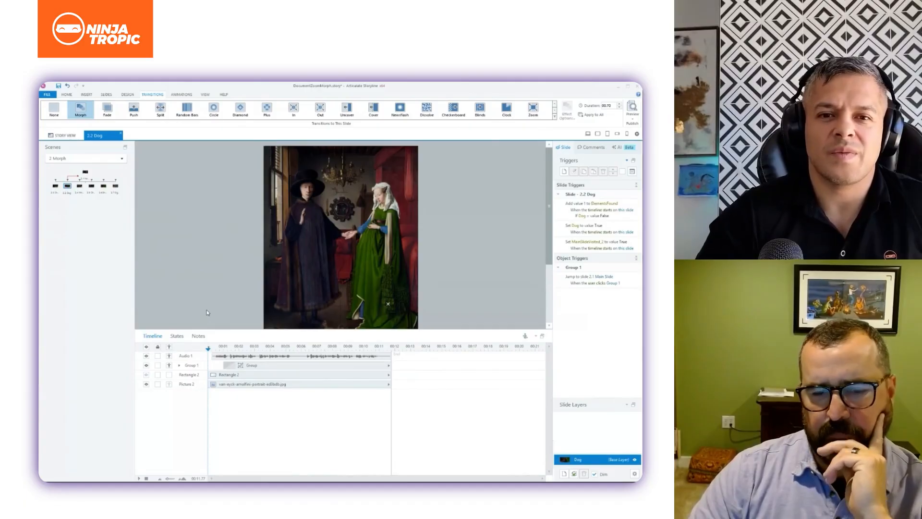
pyautogui.scroll(-2, 549, 236)
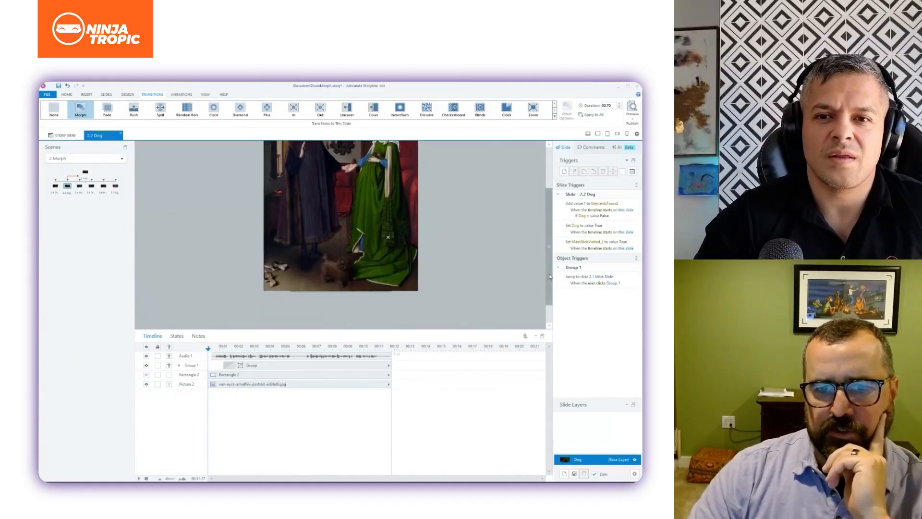
pyautogui.click(148, 376)
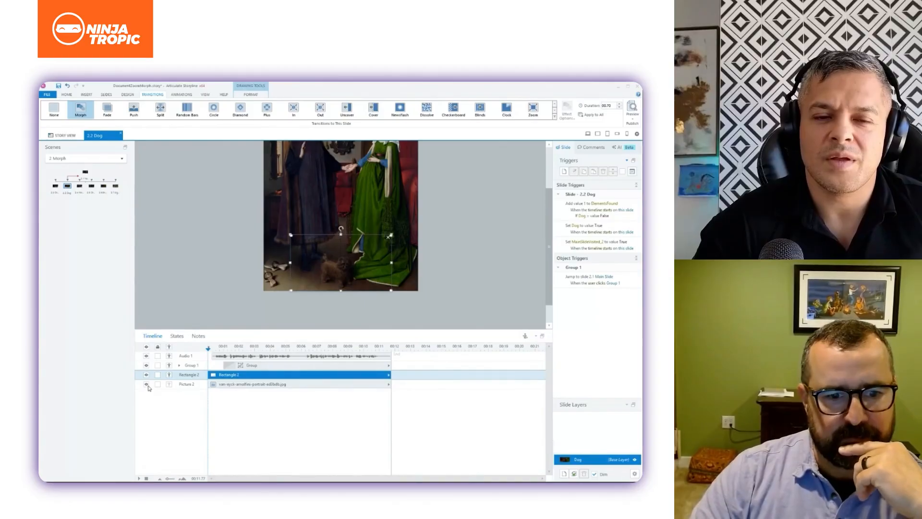
pyautogui.click(147, 385)
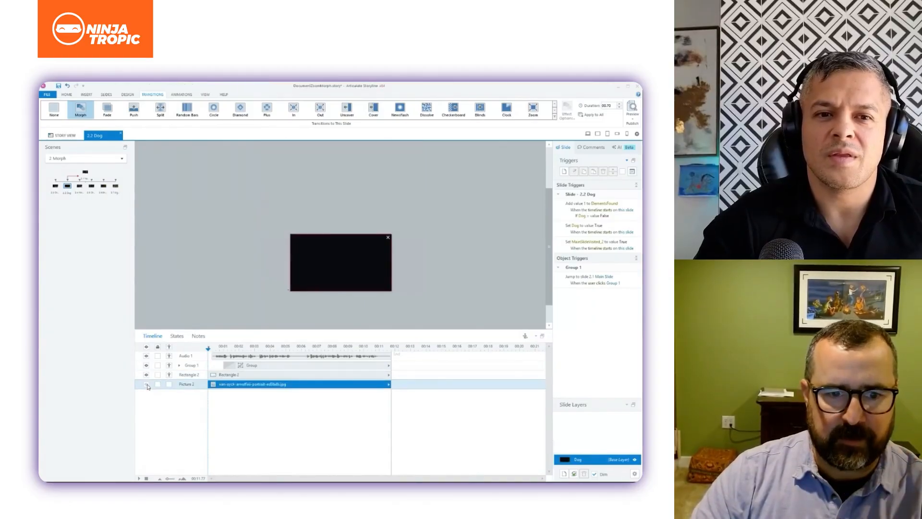
pyautogui.click(146, 384)
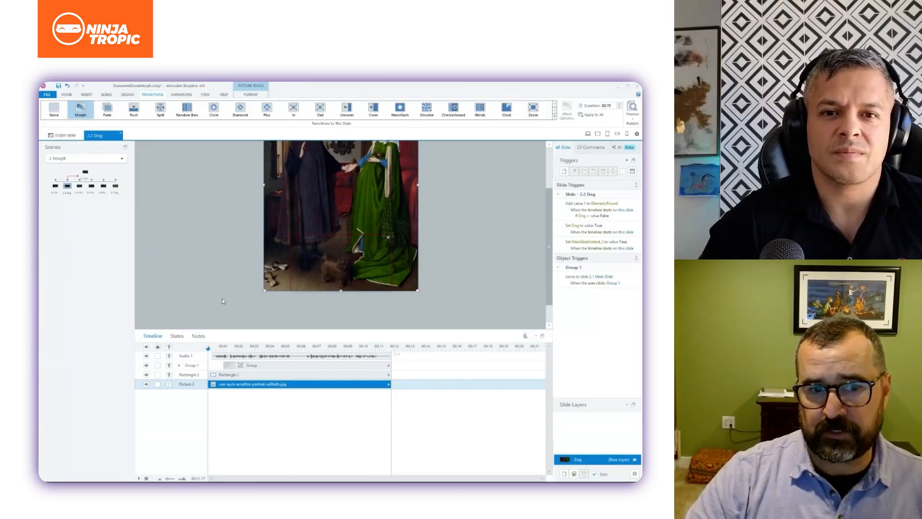
pyautogui.click(148, 376)
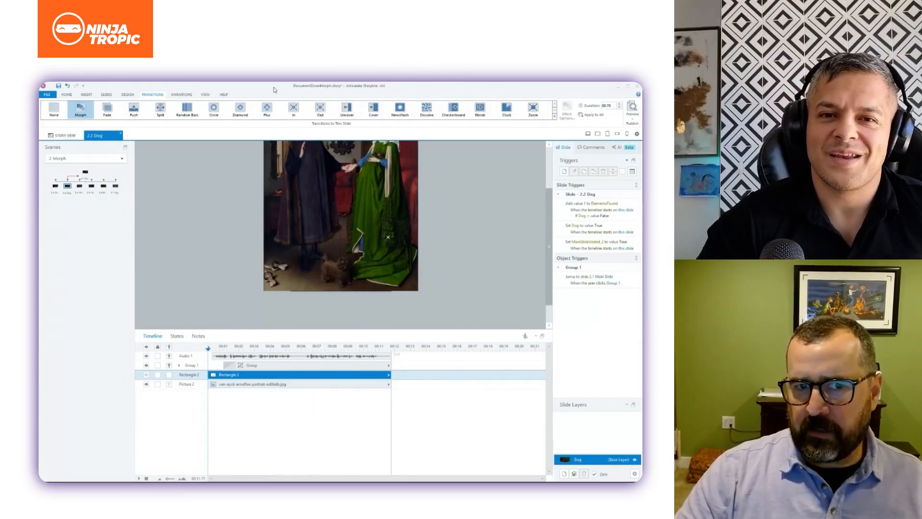
# Preview the Morph scene with the player menu collapsed, zoom into the mirror and return to the main slide.
pyautogui.click(634, 120)
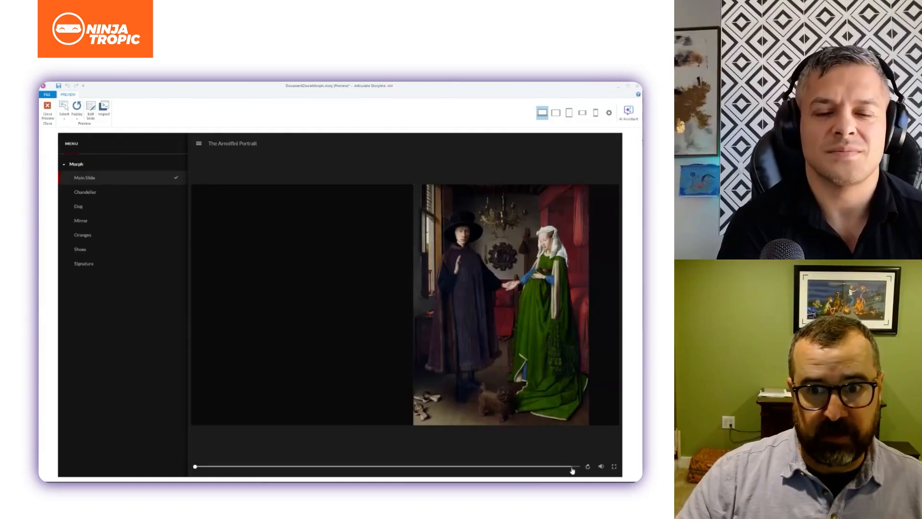
pyautogui.click(198, 143)
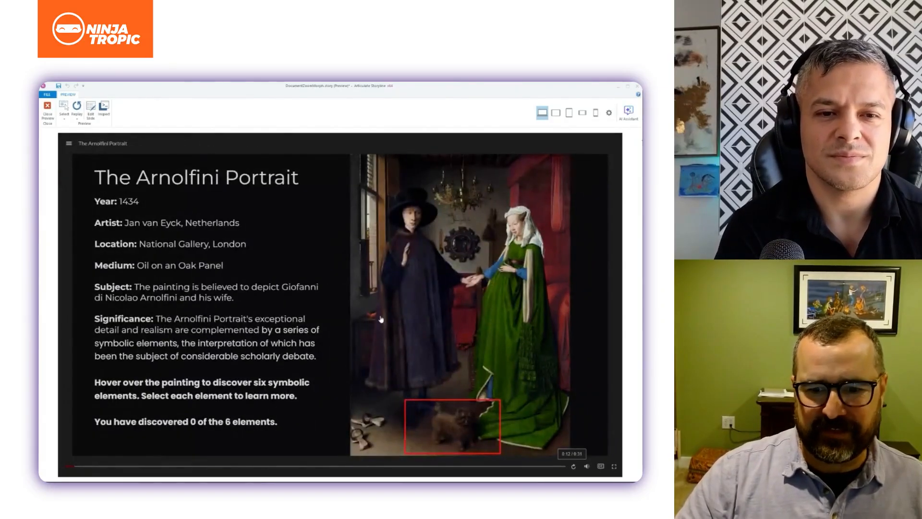
pyautogui.moveTo(383, 315)
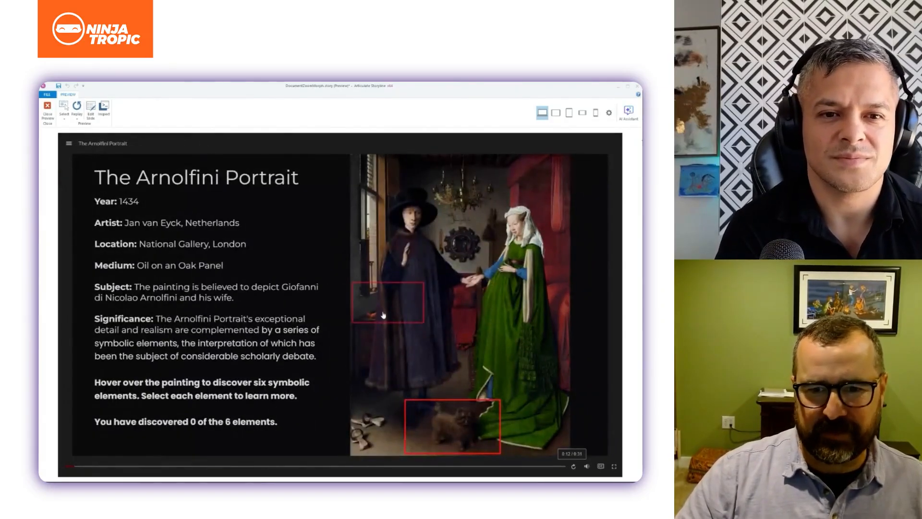
pyautogui.click(460, 243)
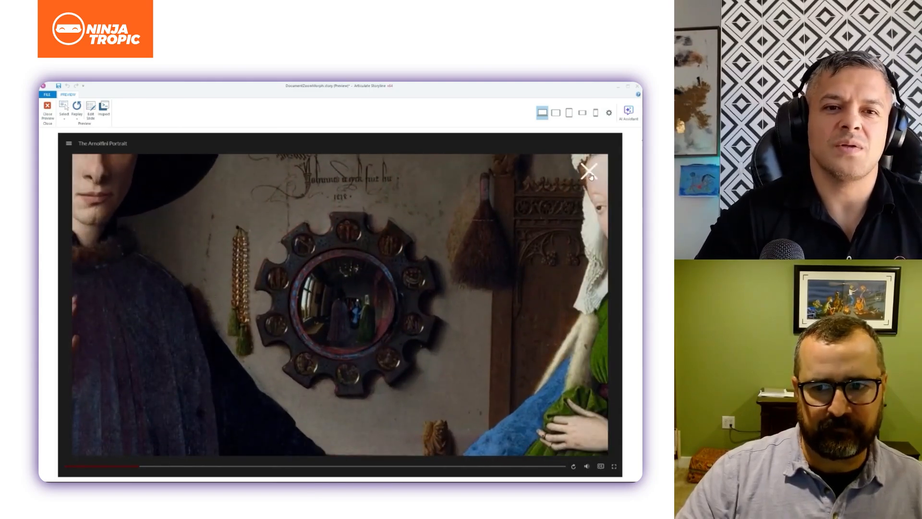
pyautogui.click(591, 172)
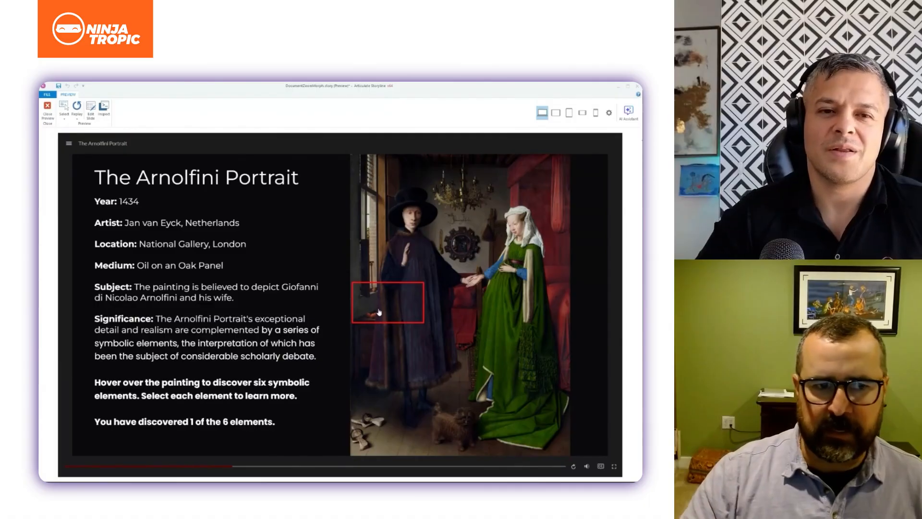
# Zoom into the chandelier in the preview, return to the main slide and close the preview.
pyautogui.click(474, 198)
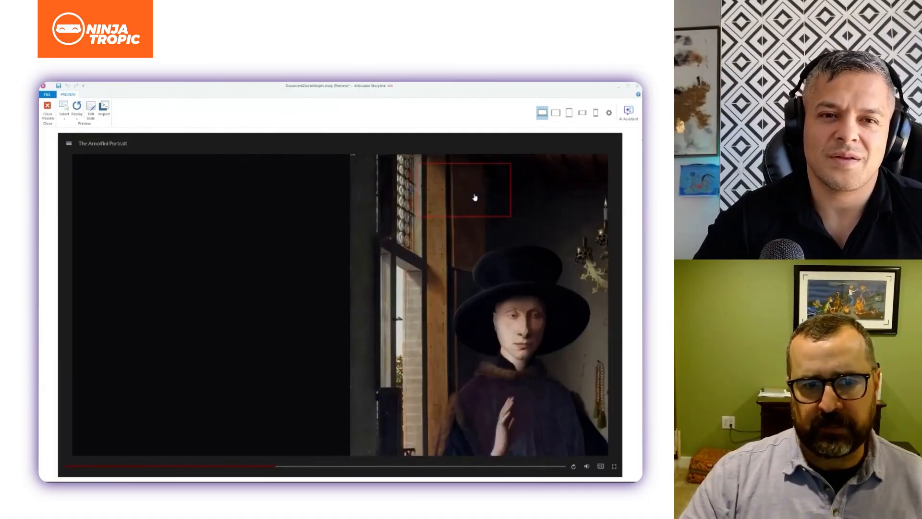
pyautogui.click(475, 197)
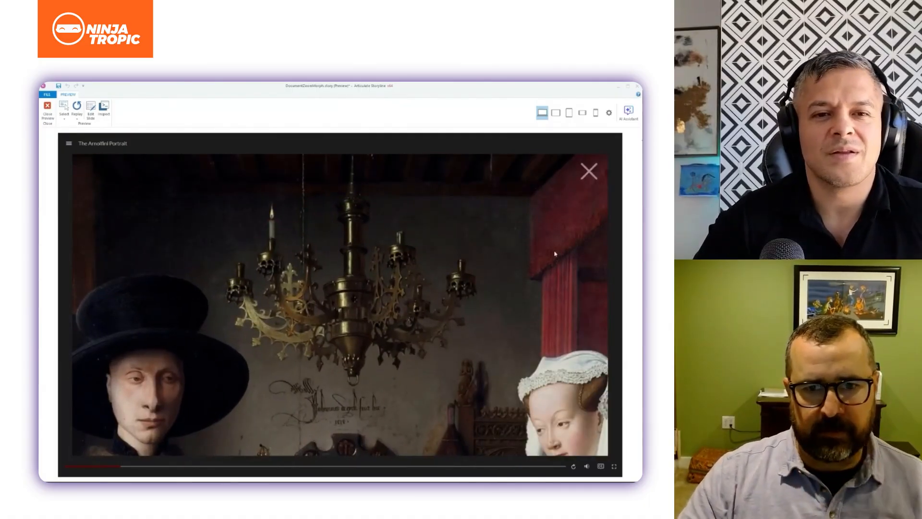
pyautogui.click(589, 171)
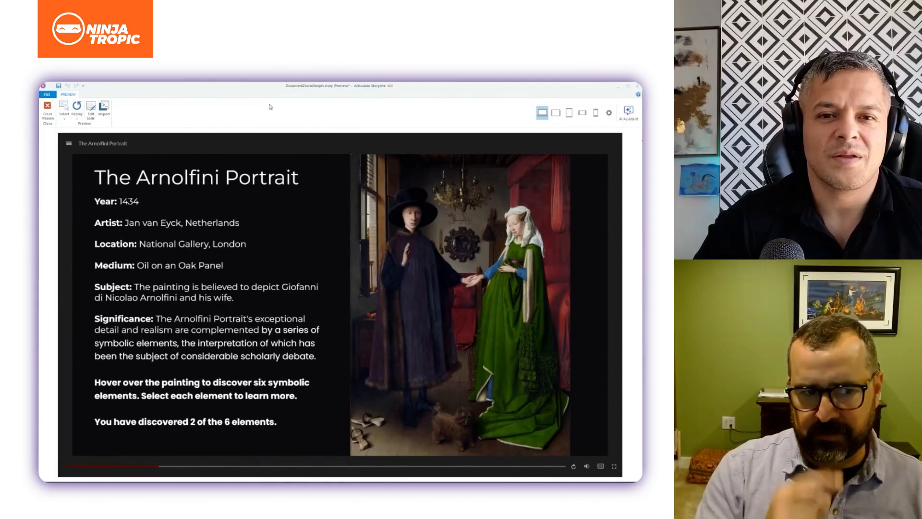
pyautogui.click(48, 113)
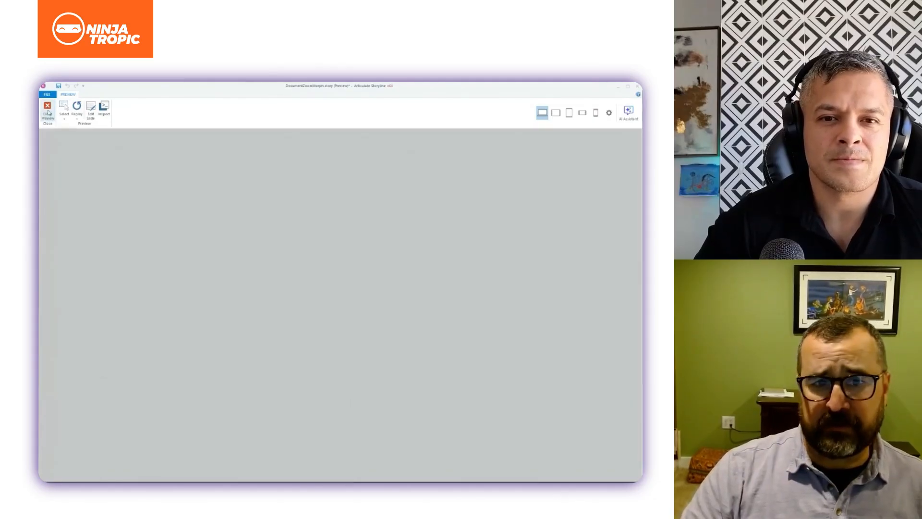
# Review the enlarged painting on slide 2.2 Dog and switch to the main slide of scene 3 AI.
pyautogui.click(145, 95)
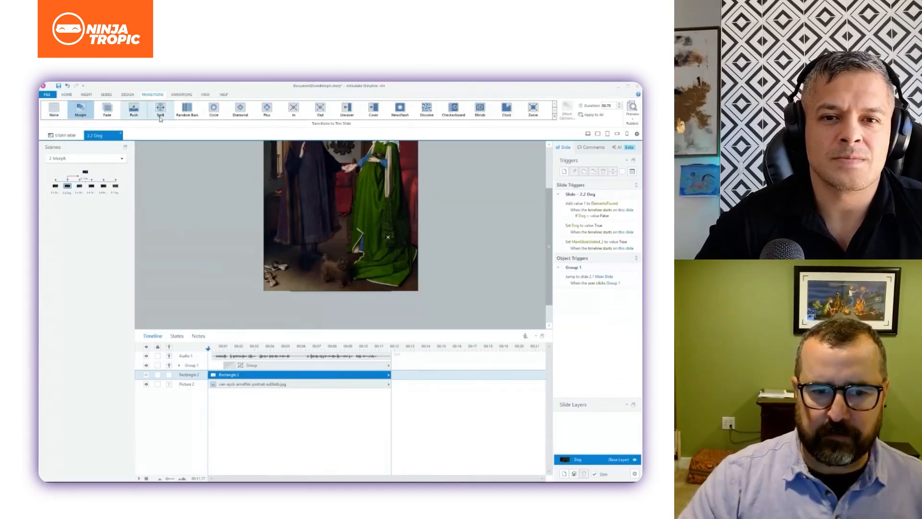
pyautogui.moveTo(553, 197); pyautogui.dragTo(551, 165)
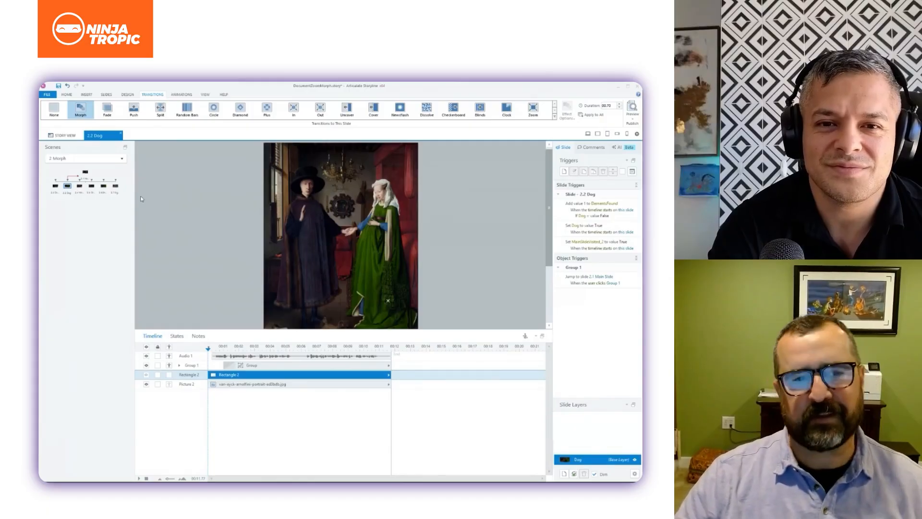
pyautogui.click(123, 159)
pyautogui.click(111, 181)
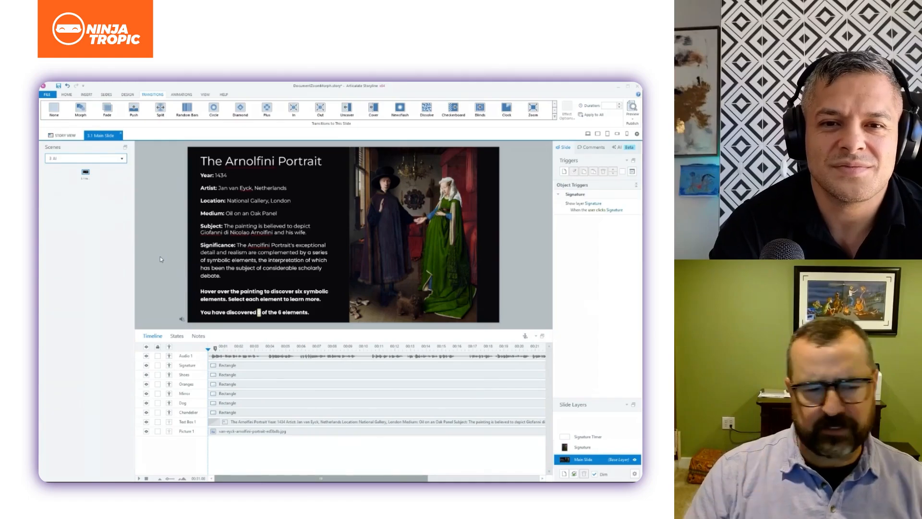
# Look over the scenes in Story View and the AI assistant on slide 3.1 Main Slide, and return to its triggers.
pyautogui.click(66, 135)
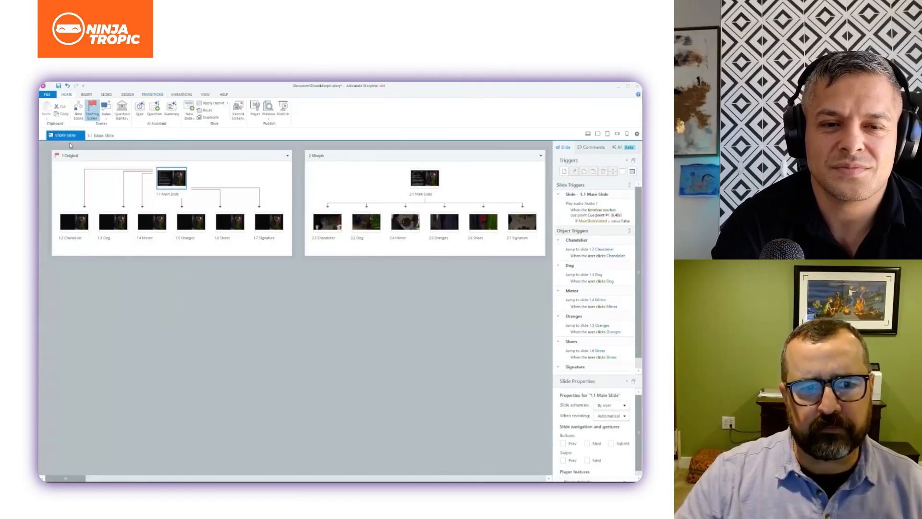
pyautogui.click(100, 136)
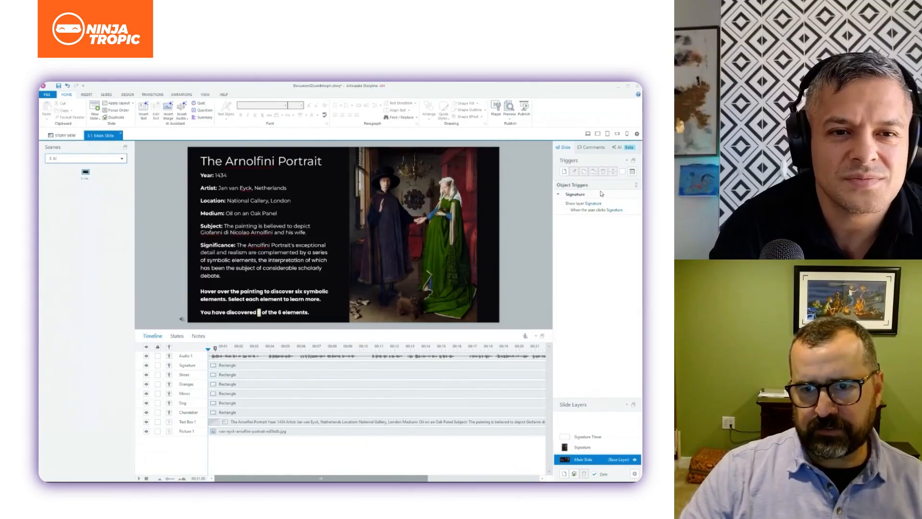
pyautogui.click(622, 148)
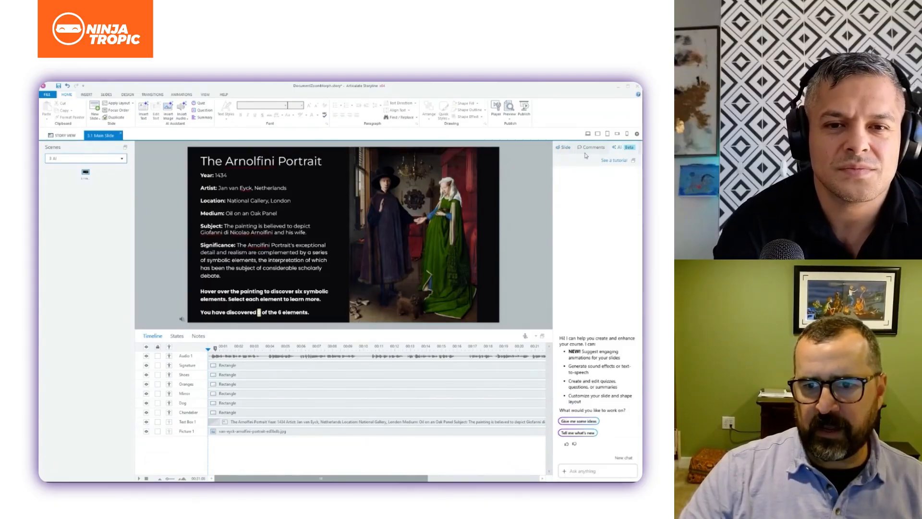
pyautogui.click(566, 148)
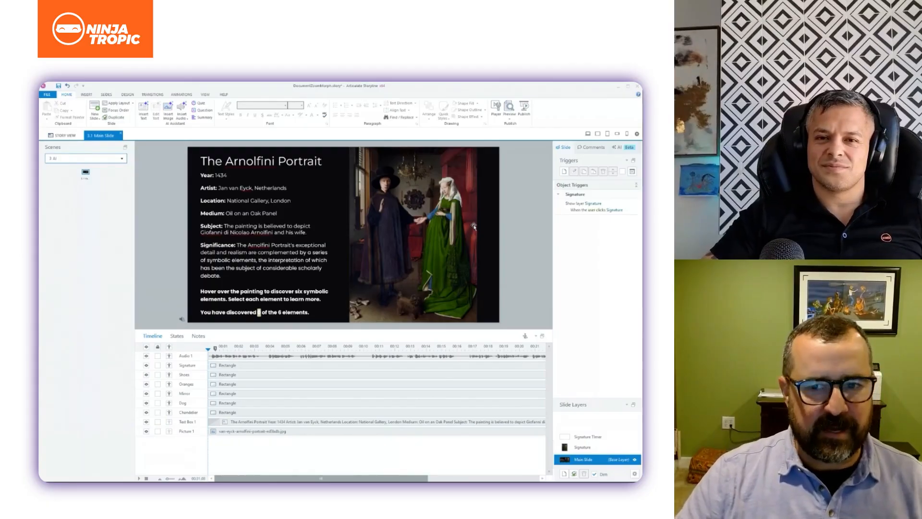
# Inspect the Mirror hotspot on slide 3.1 Main Slide and select the painting picture.
pyautogui.click(474, 226)
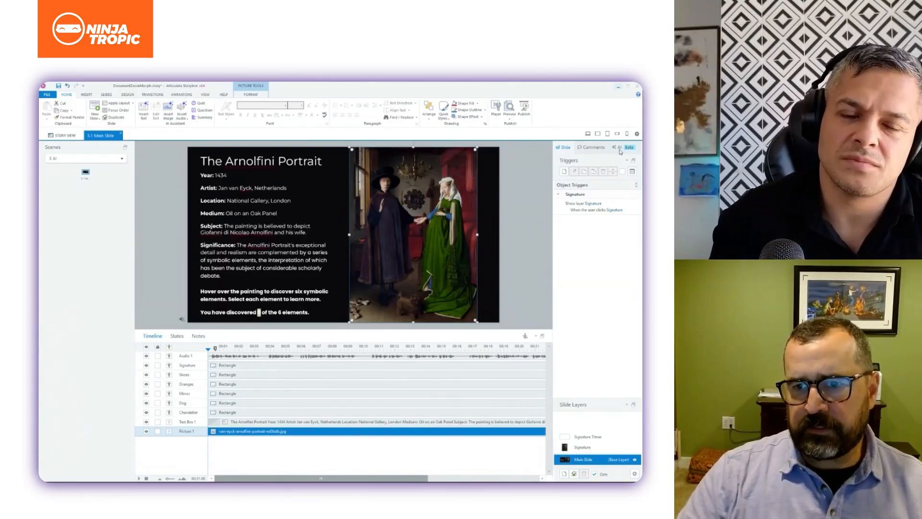
pyautogui.click(499, 236)
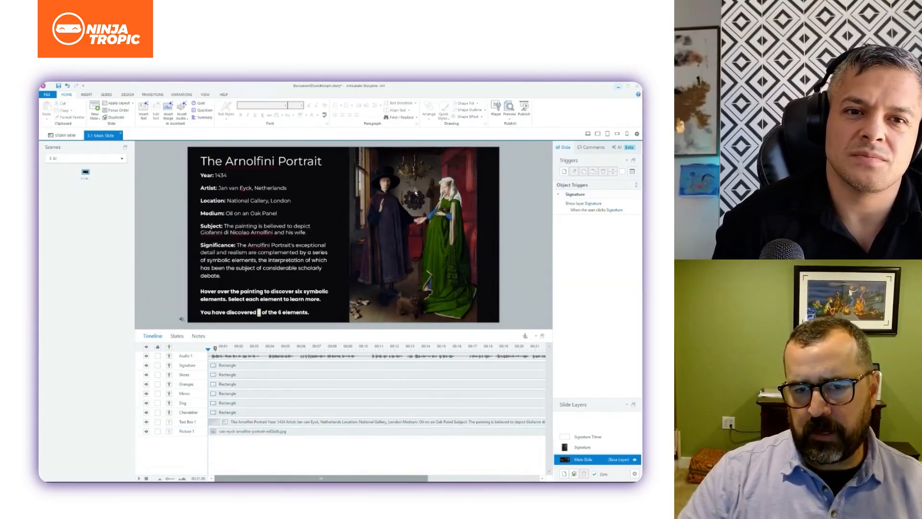
pyautogui.click(414, 210)
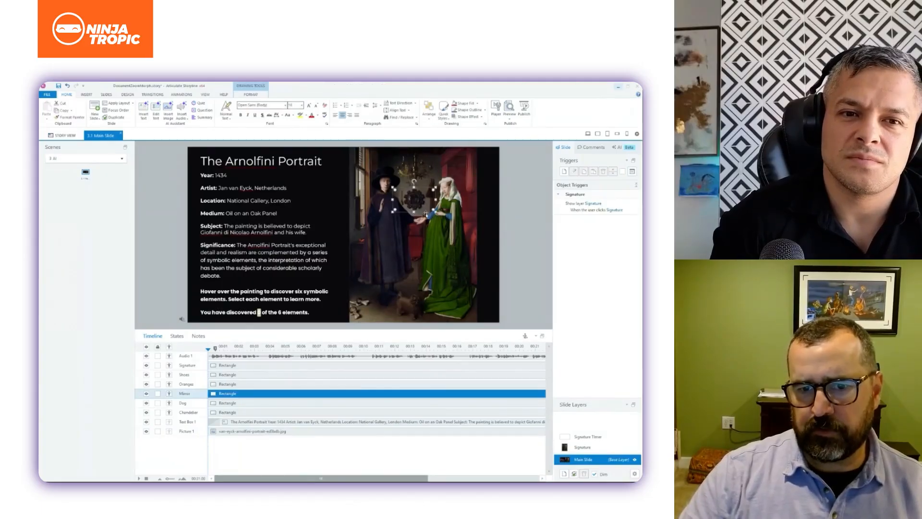
pyautogui.click(462, 230)
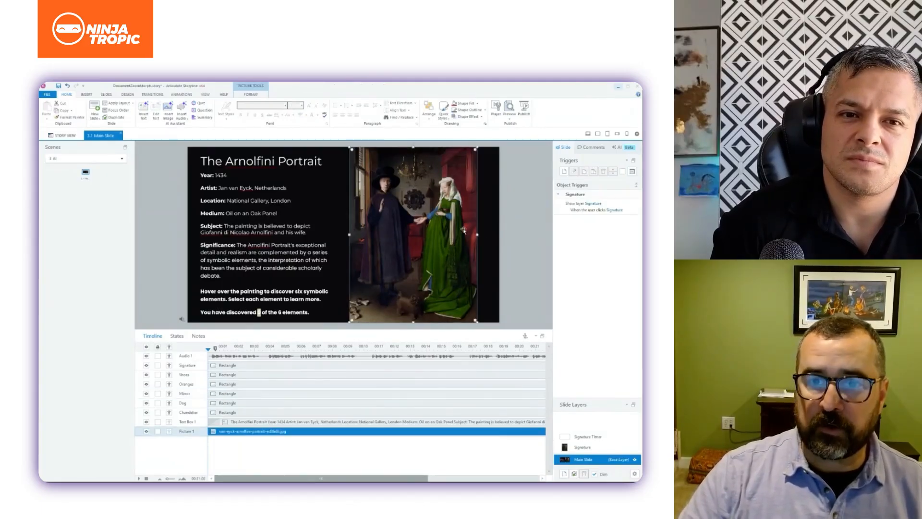
# Inspect the Mirror hotspot, then the painting picture's states and format options, and return to the slide's timeline.
pyautogui.click(418, 208)
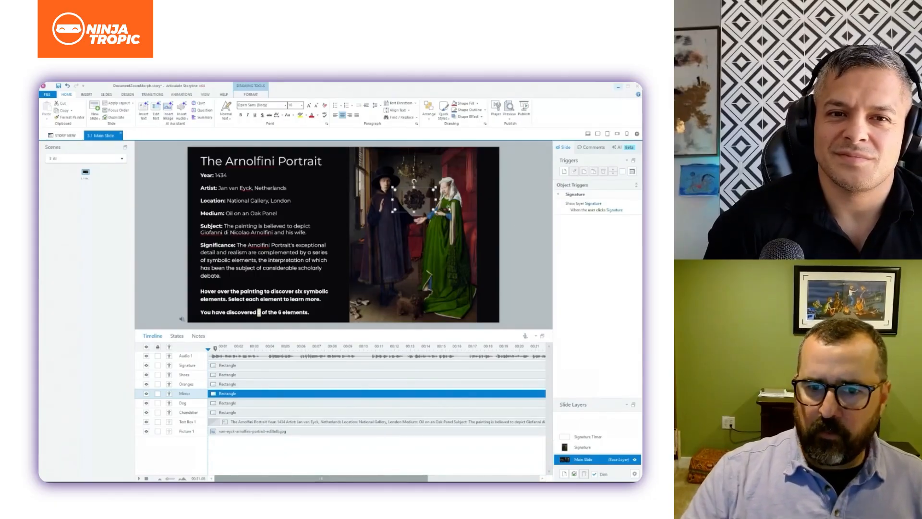
pyautogui.click(520, 218)
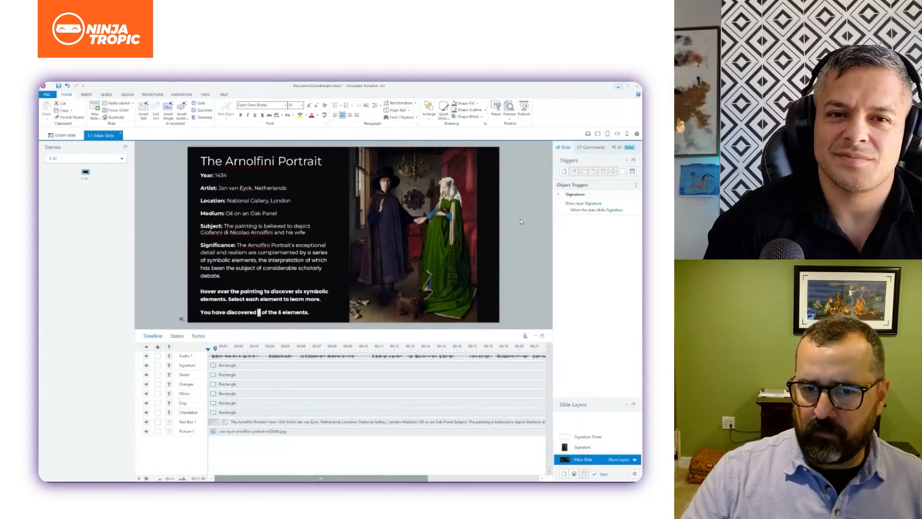
pyautogui.click(472, 232)
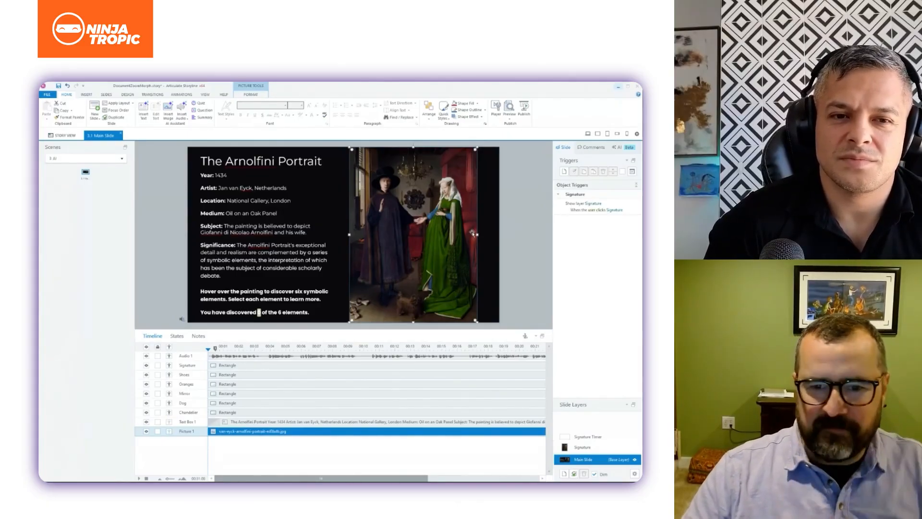
pyautogui.click(177, 335)
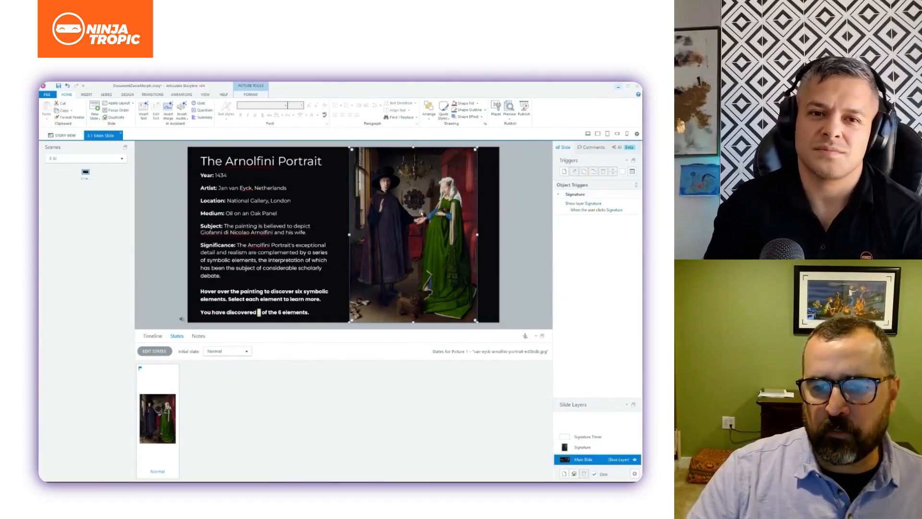
pyautogui.click(251, 95)
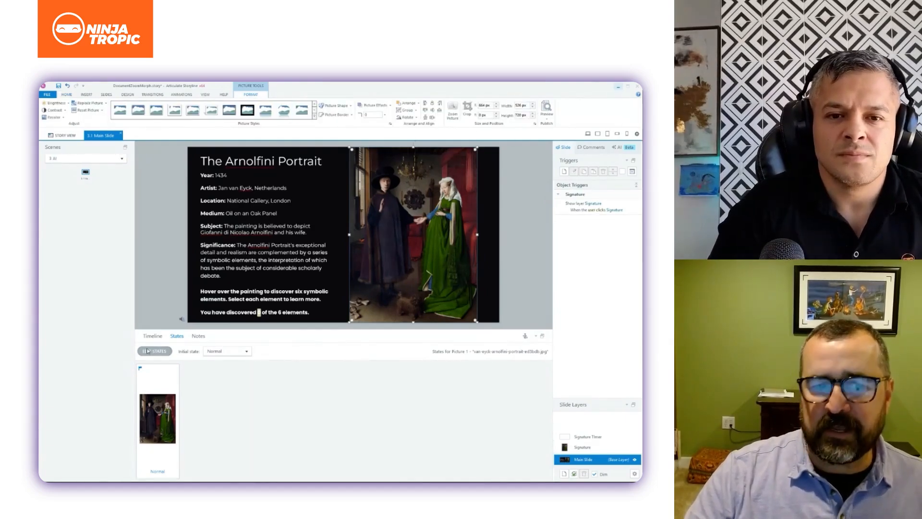
pyautogui.click(158, 336)
pyautogui.click(159, 314)
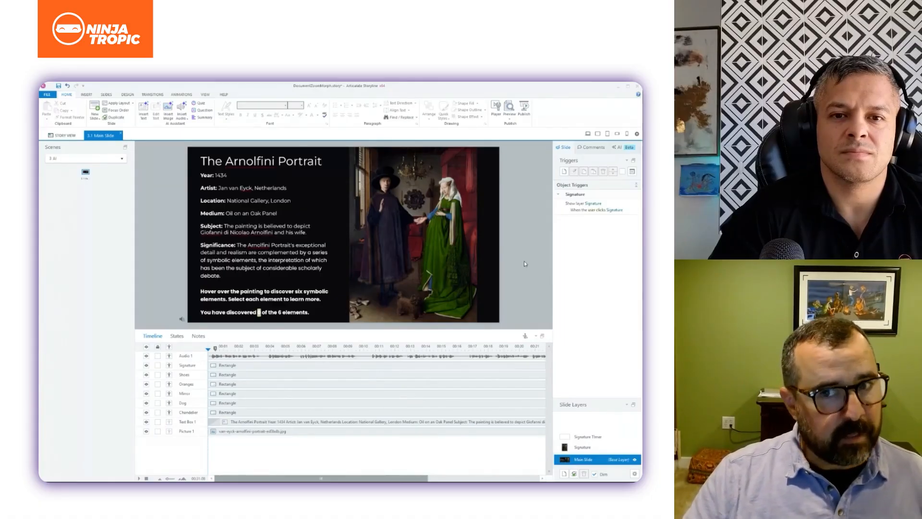
# Inspect the Signature hotspot, then the Signature layer's Zoom to Specific Coordinates trigger and the close button's triggers.
pyautogui.click(417, 201)
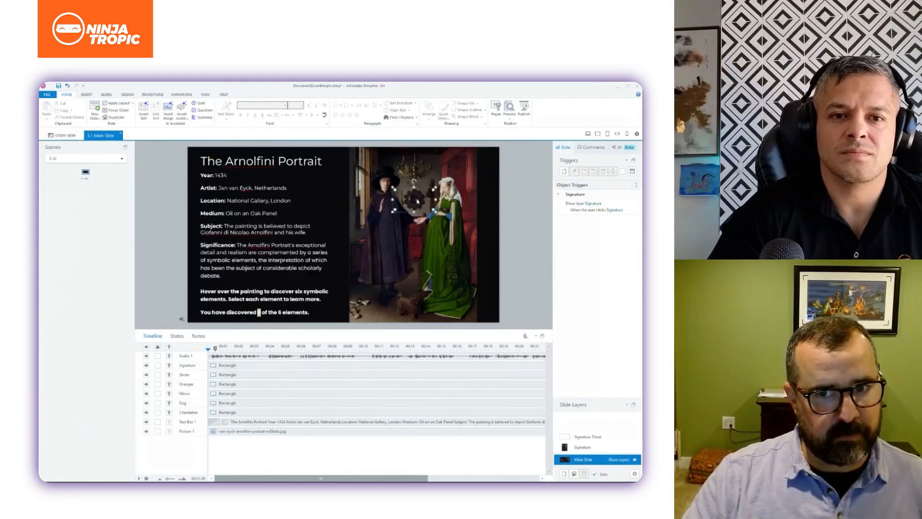
pyautogui.click(420, 183)
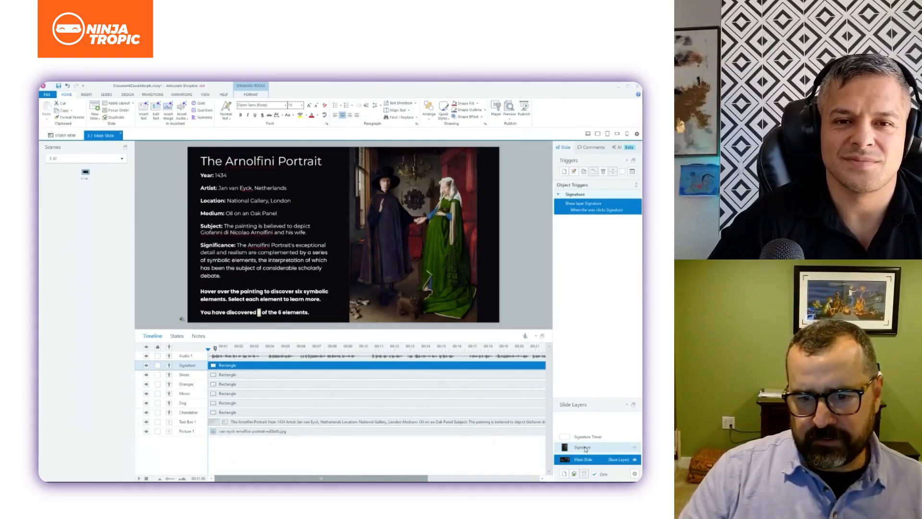
pyautogui.click(585, 448)
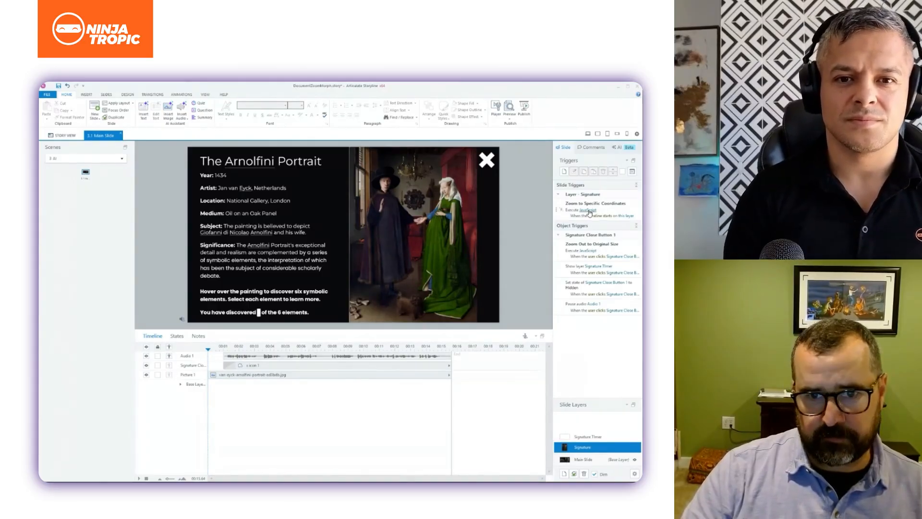
pyautogui.click(590, 212)
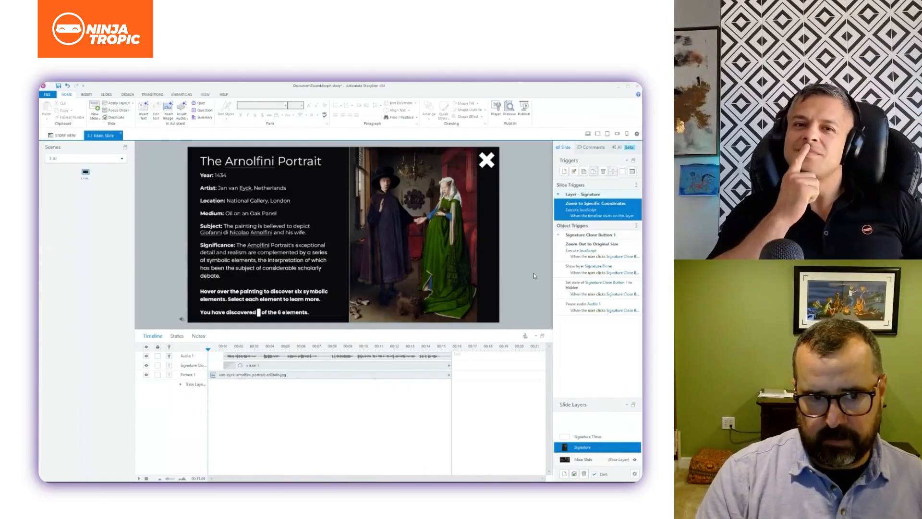
pyautogui.click(379, 366)
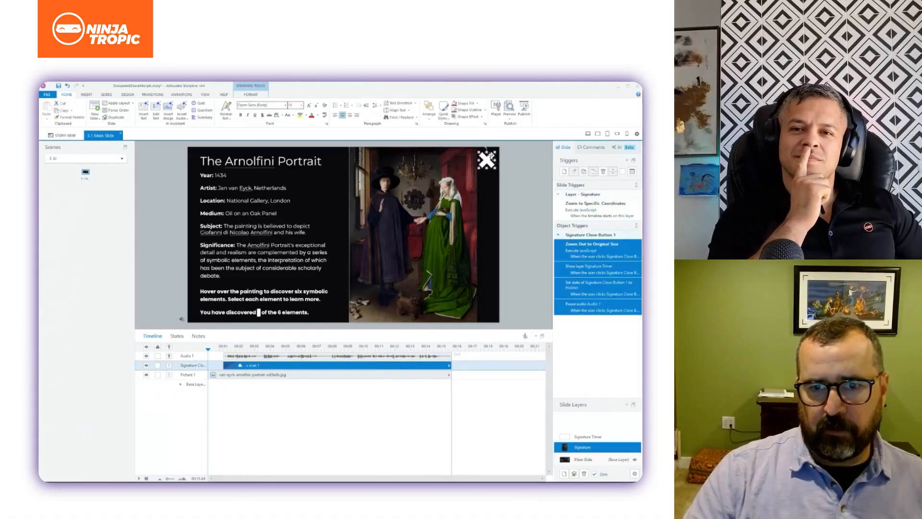
pyautogui.click(518, 247)
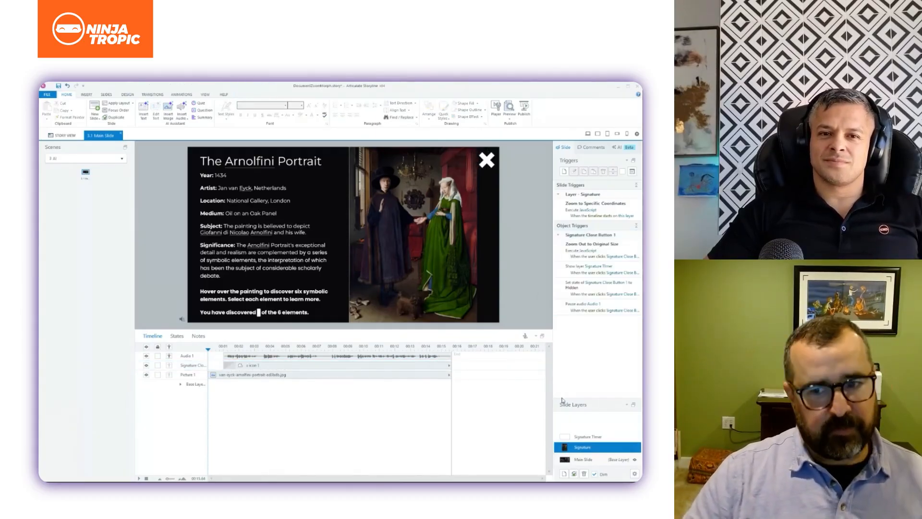
# Examine the oval and hide-layer triggers on the Signature Timer layer, comparing it with the Main Slide and Signature layers.
pyautogui.click(599, 442)
pyautogui.moveTo(146, 203); pyautogui.dragTo(197, 205)
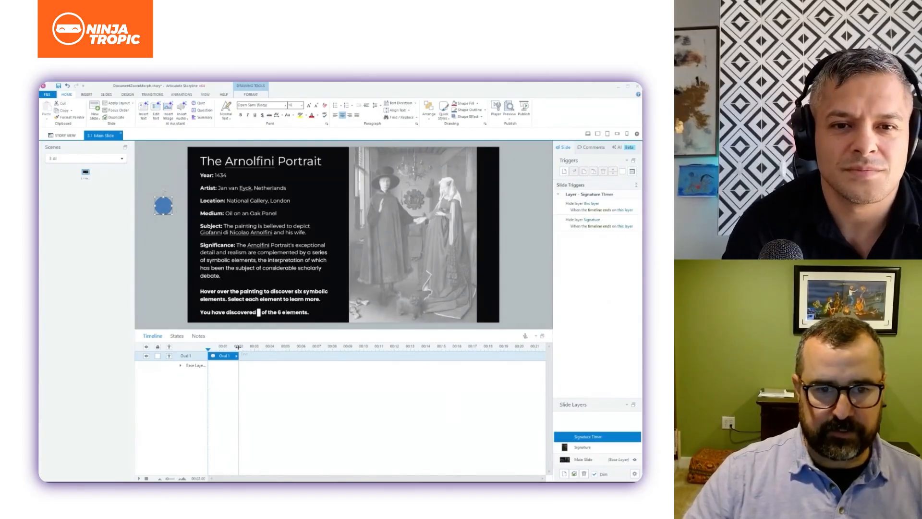
pyautogui.click(595, 460)
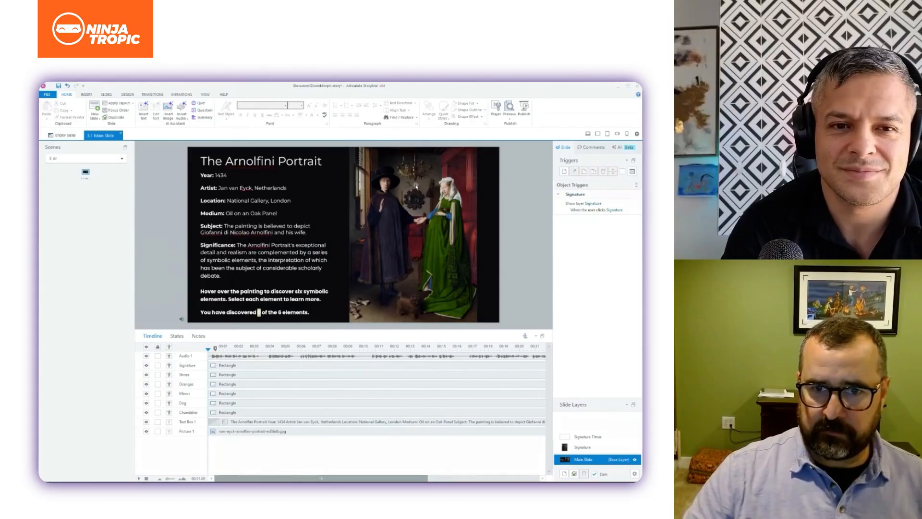
pyautogui.click(584, 447)
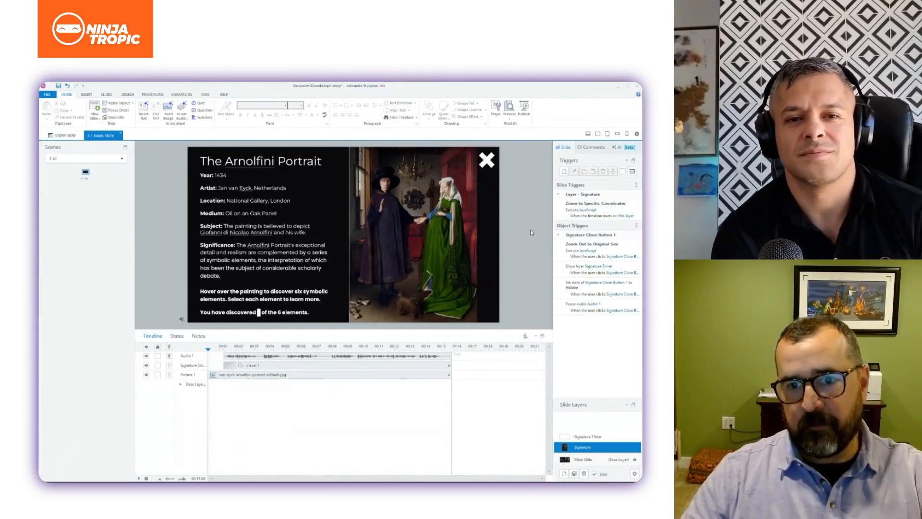
pyautogui.click(599, 435)
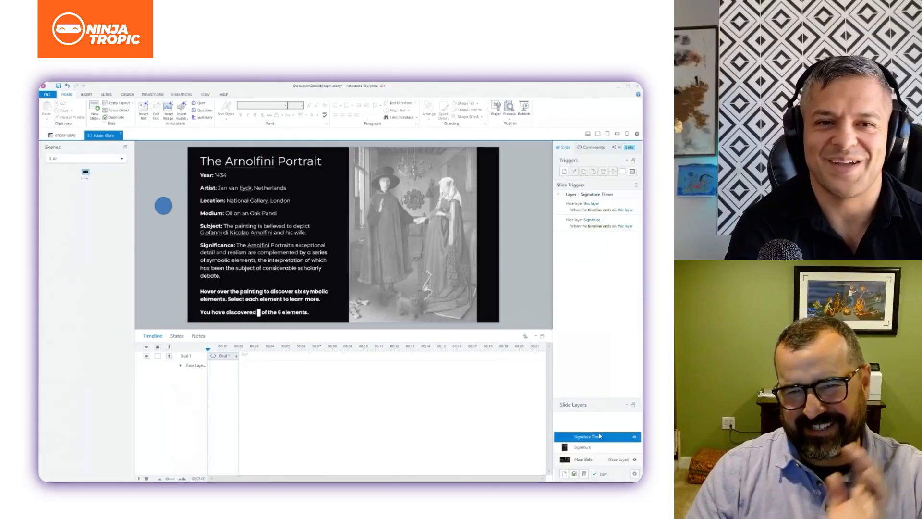
# Preview the slide with the player menu hidden, zoom into the painting's signature and back out, and close the preview.
pyautogui.click(588, 134)
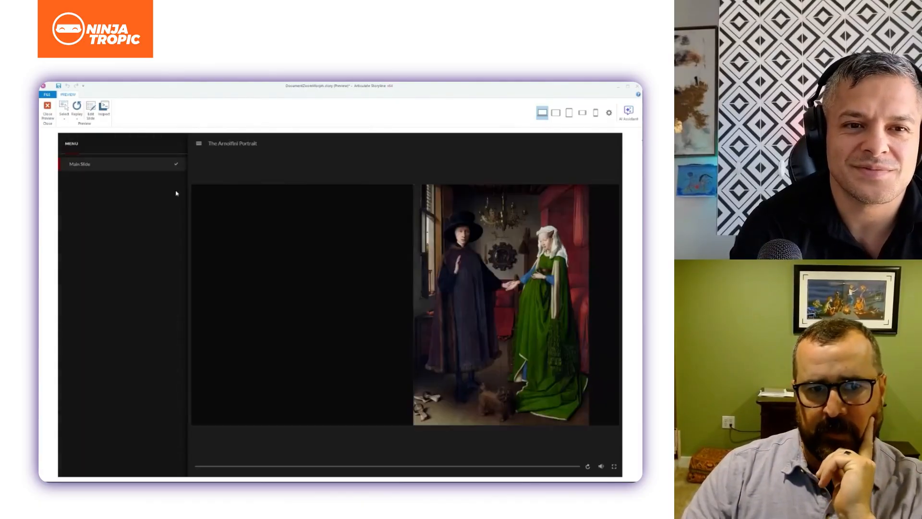
pyautogui.click(198, 143)
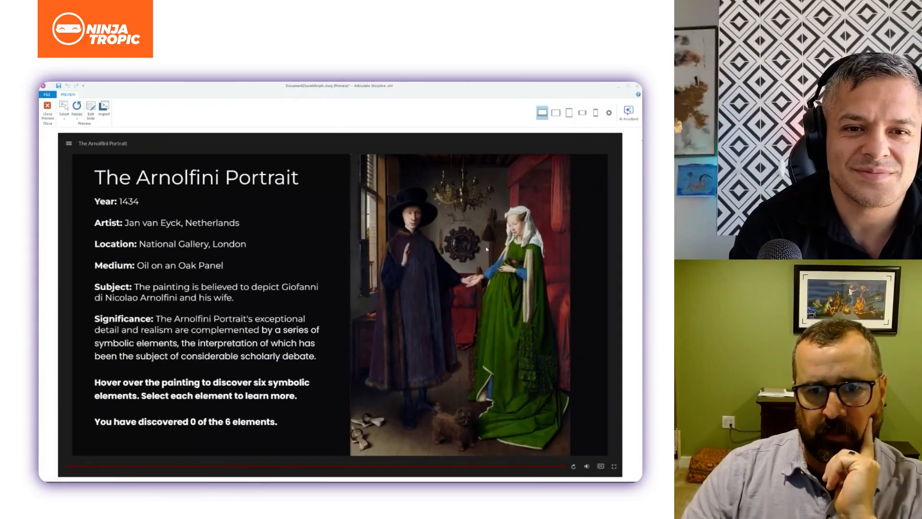
pyautogui.click(468, 222)
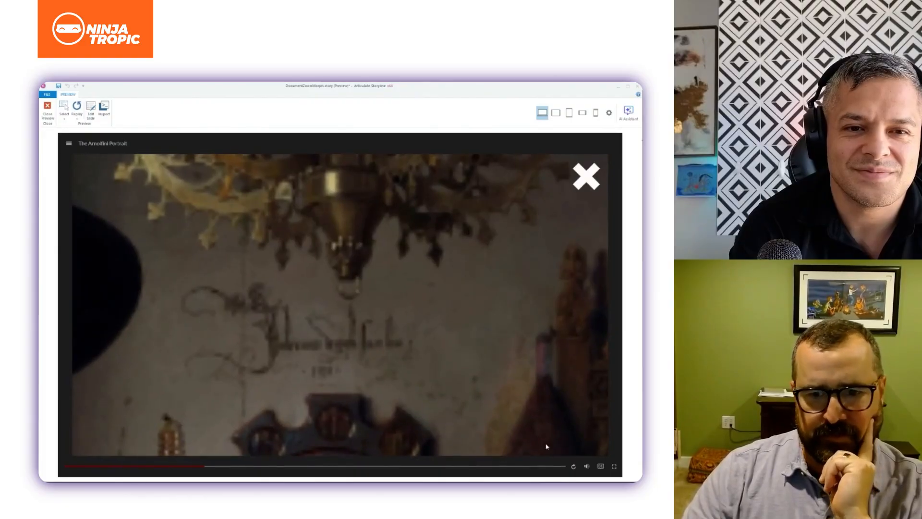
pyautogui.click(564, 467)
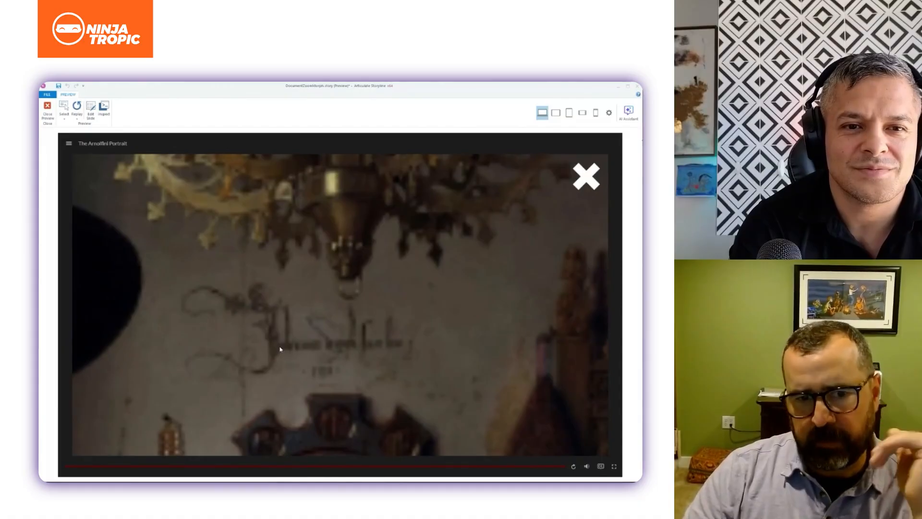
pyautogui.click(585, 177)
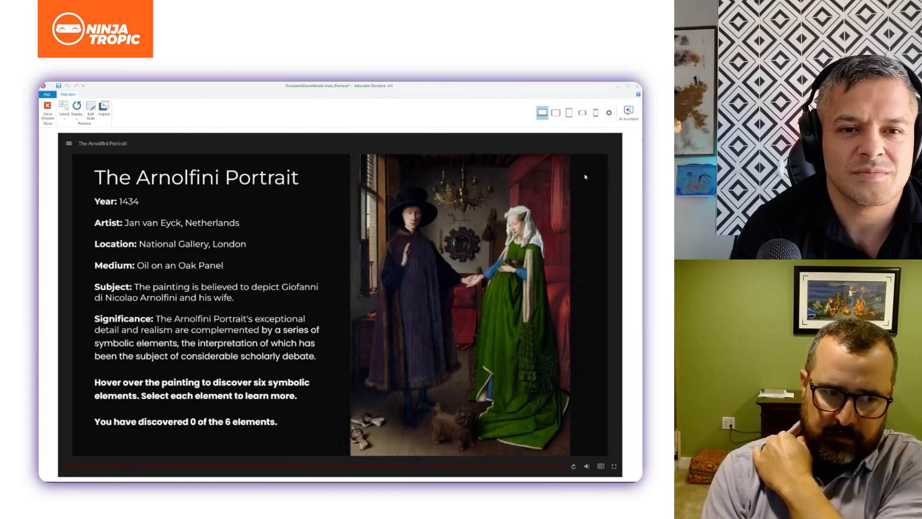
pyautogui.click(470, 223)
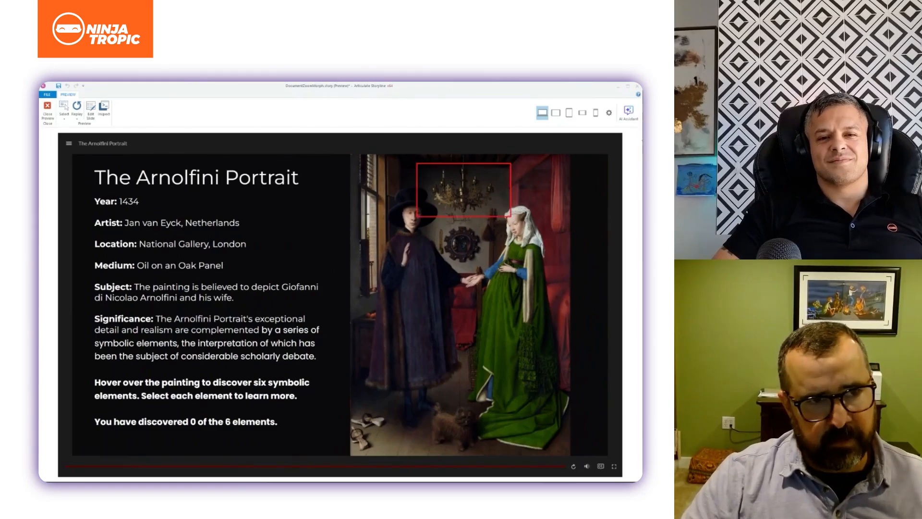
pyautogui.click(48, 113)
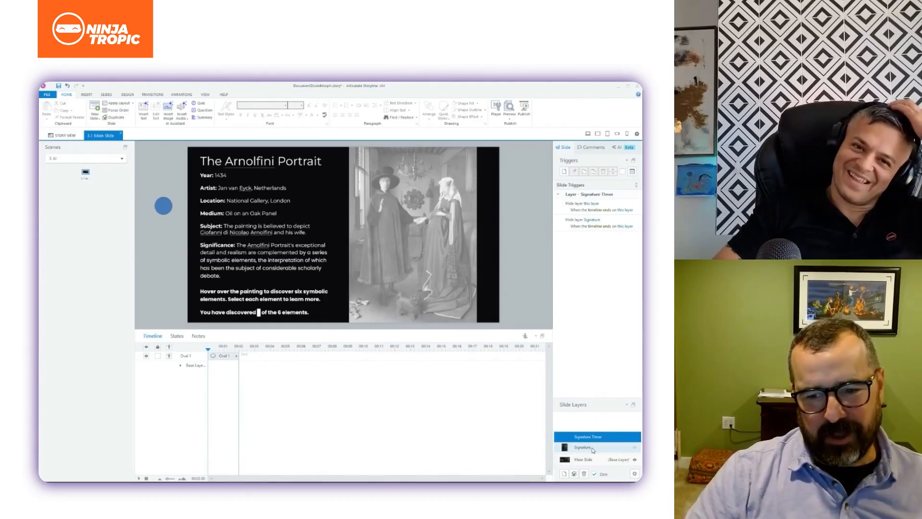
# Show the Signature layer again, look at the AI assistant and return to the layer's triggers.
pyautogui.click(593, 448)
pyautogui.click(595, 437)
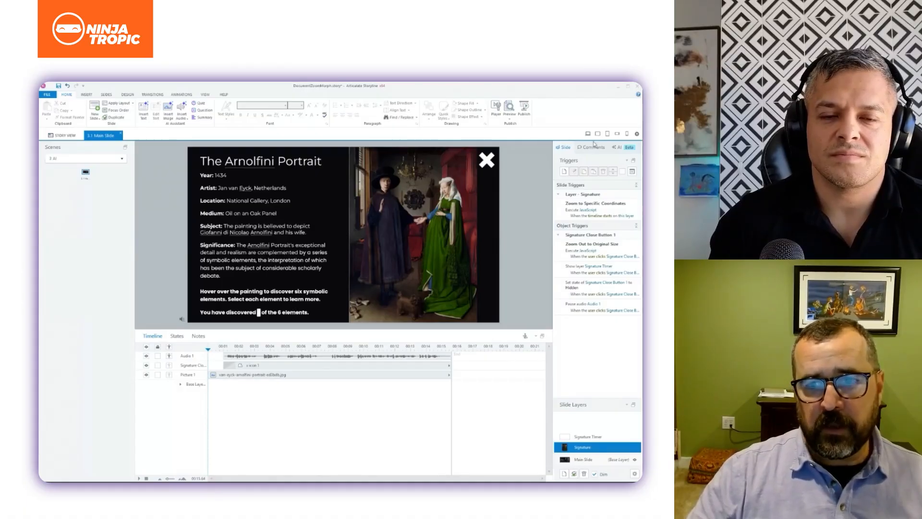
pyautogui.click(620, 148)
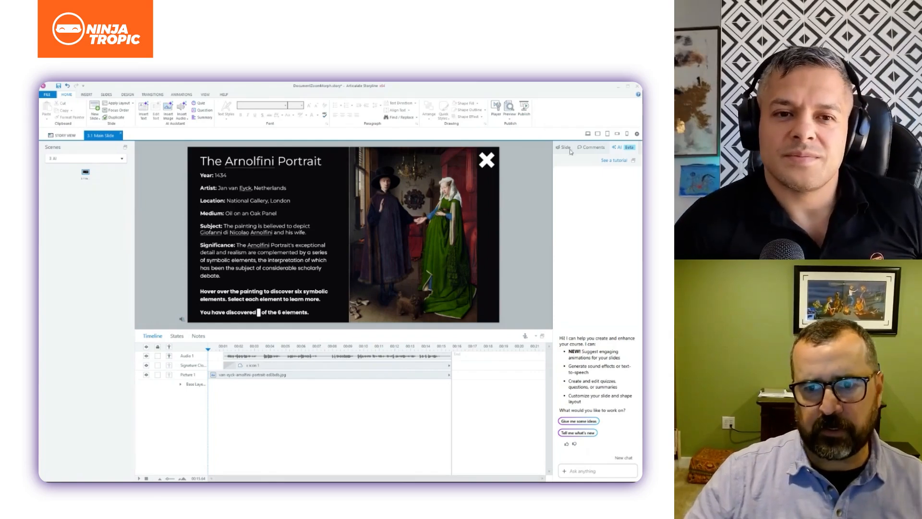
pyautogui.click(570, 149)
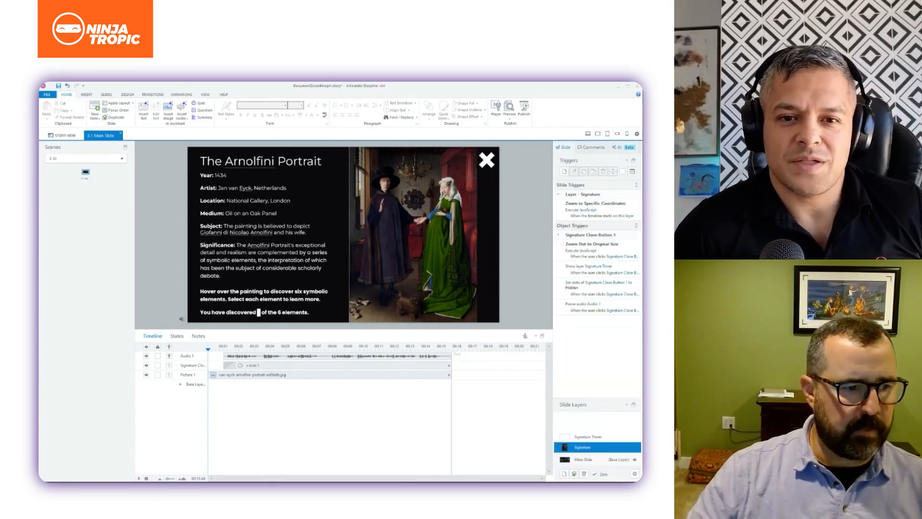